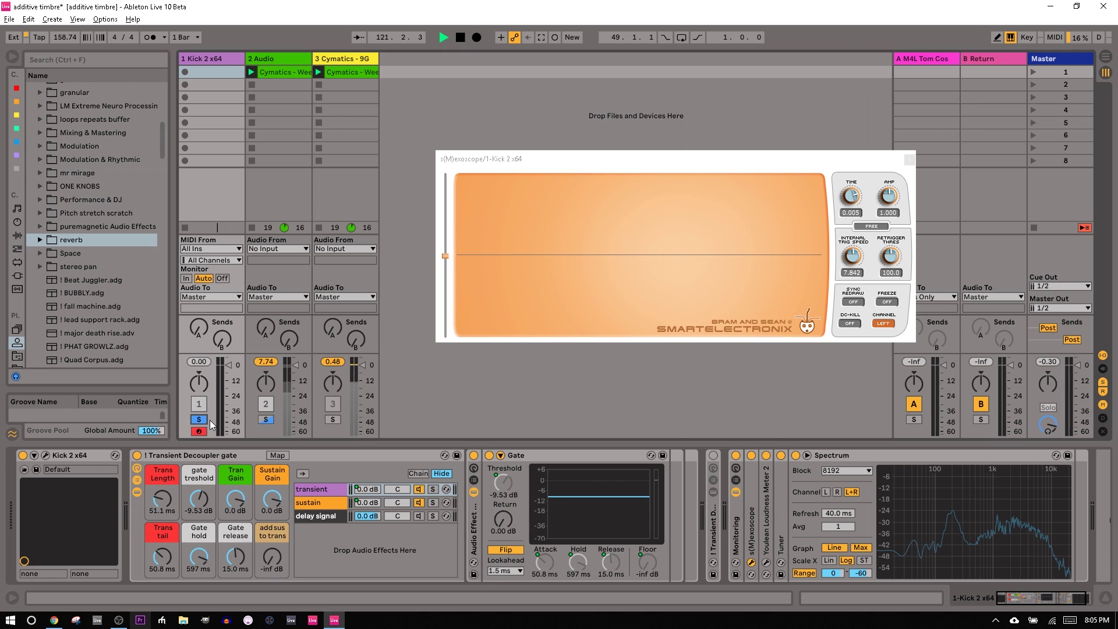
- Solo the transient chain of the Transient Decoupler gate rack on the Kick 2 track
left_click(201, 459)
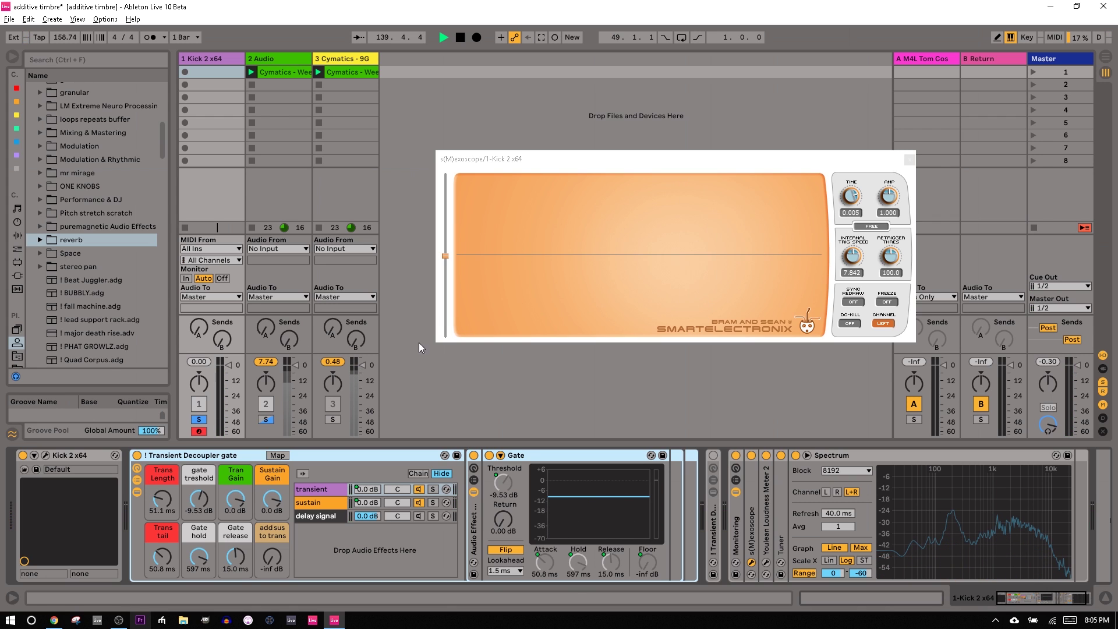
left_click(308, 492)
left_click(433, 489)
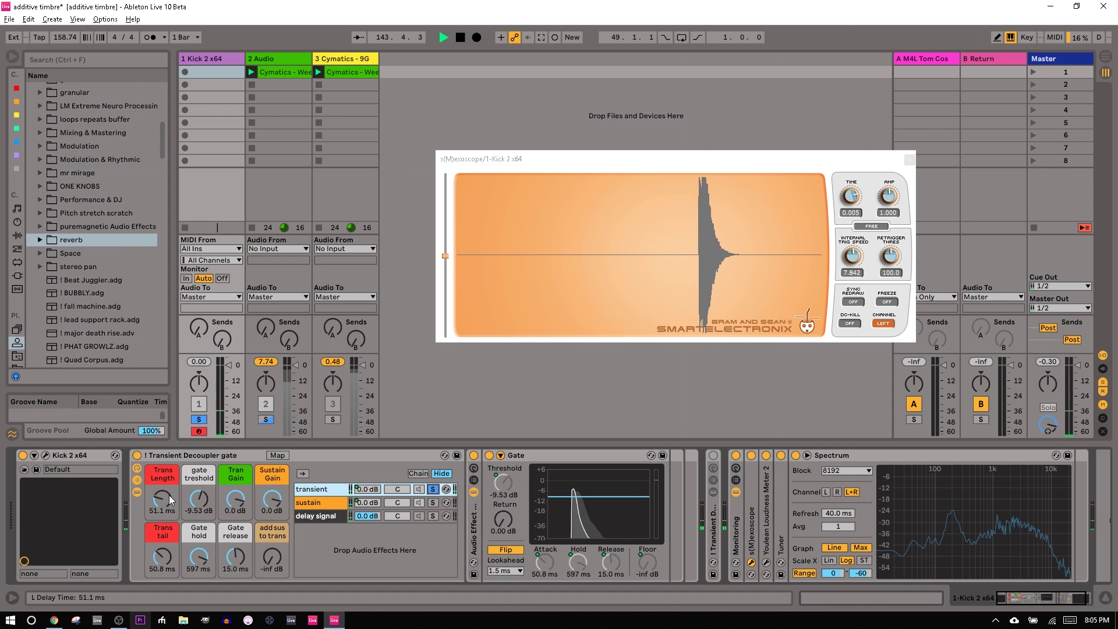
- Try the transient tail at 0.02 ms, set the transient length to 40.2 ms, and set the tail to 79.1 ms
left_click_drag(169, 558, 169, 585)
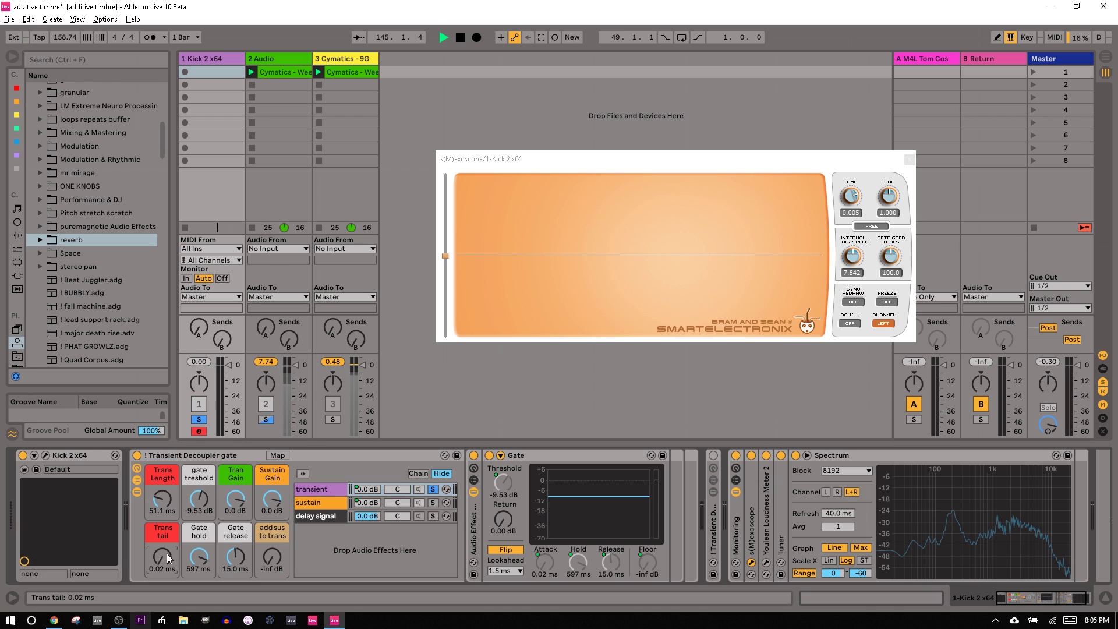
mouse_move(162, 499)
left_mouse_down()
mouse_move(163, 525)
mouse_move(162, 502)
left_mouse_up()
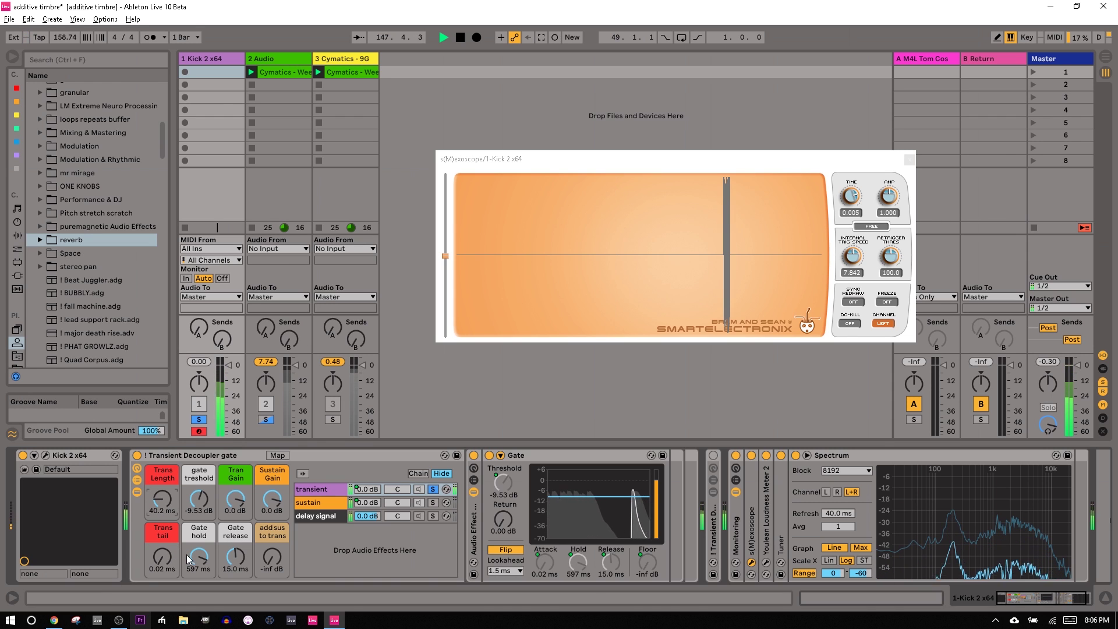
left_click_drag(161, 564, 162, 542)
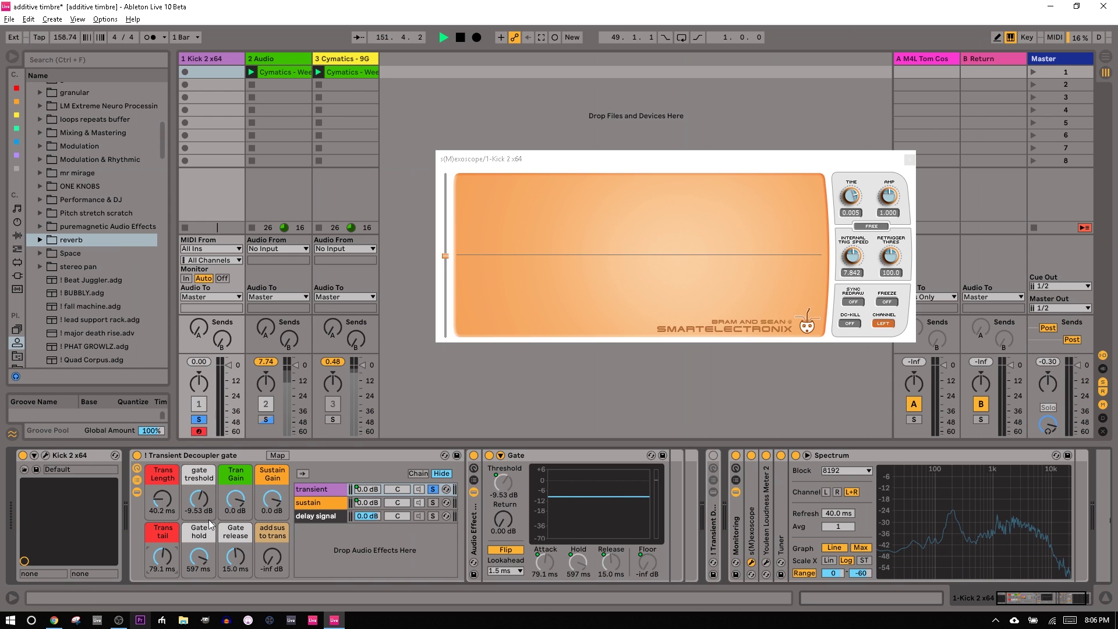
- Examine how the sustain chain removes the transient, opening its Dry and Inverted Transient chains with the Gate and Utility devices
left_click(600, 456)
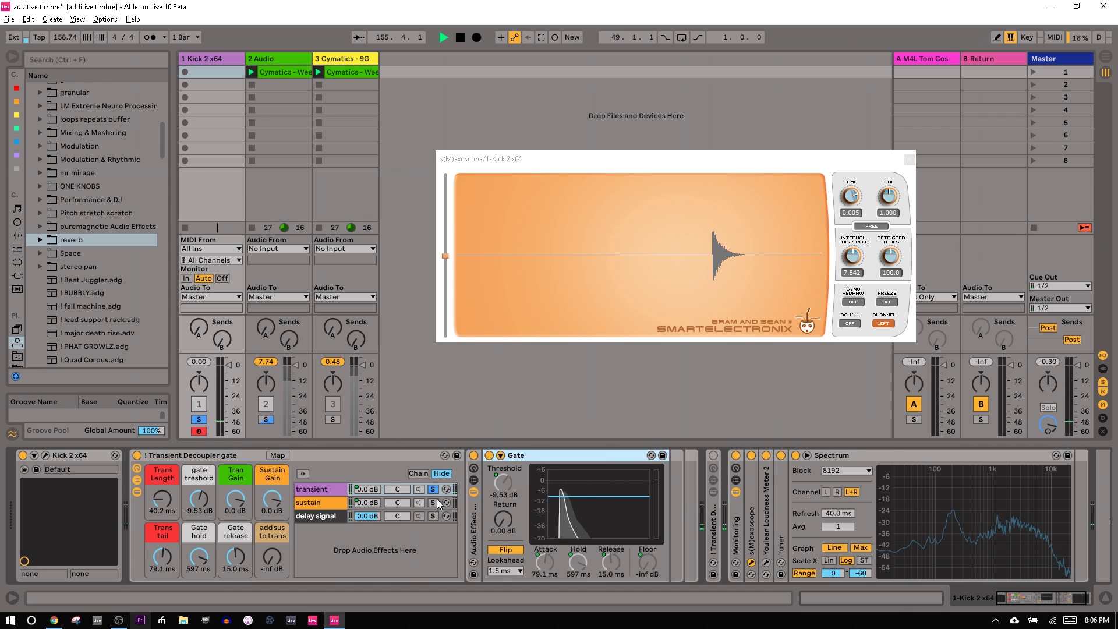
left_click(330, 507)
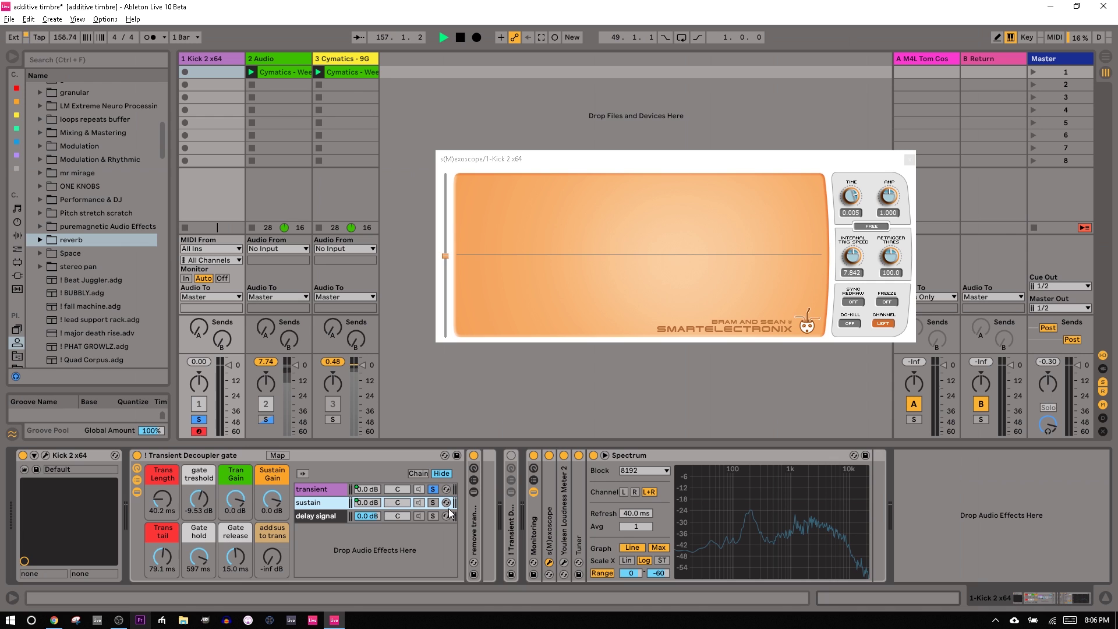
left_click(473, 479)
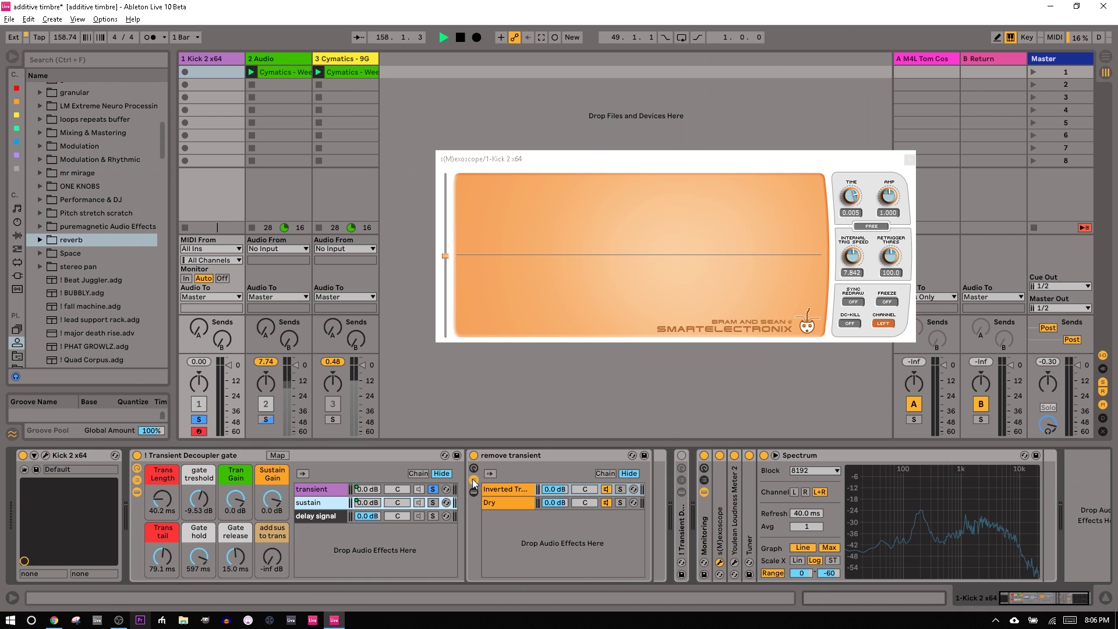
left_click(518, 501)
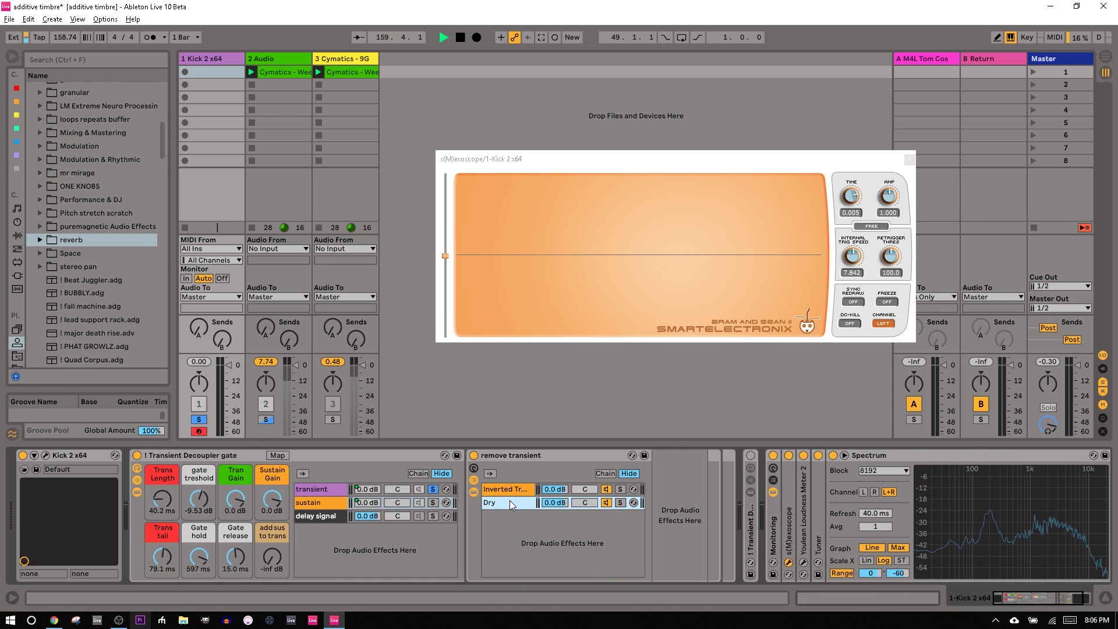
left_click(517, 489)
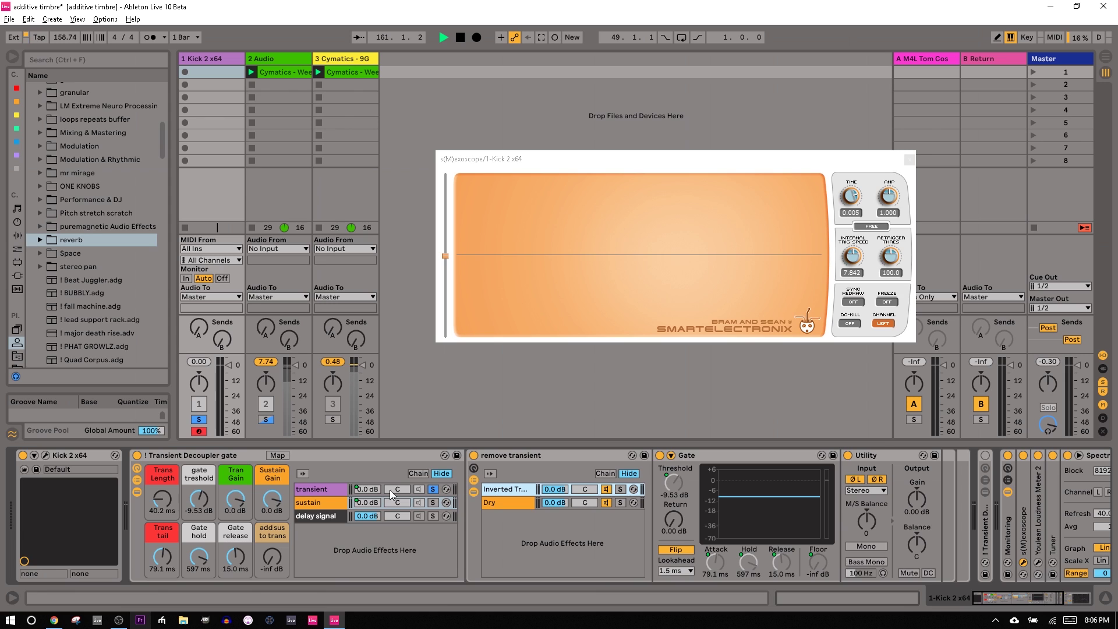
left_click(883, 456)
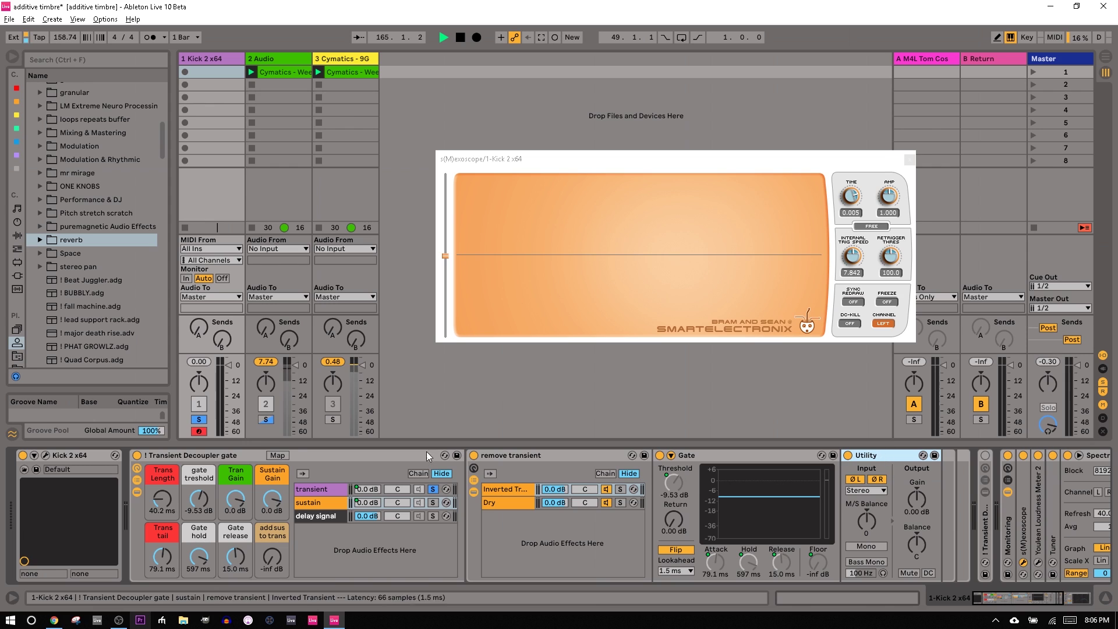
- Show the devices of the 2 Audio track and compare its sound with the Transient Decoupler gate rack bypassed and active
left_click(271, 424)
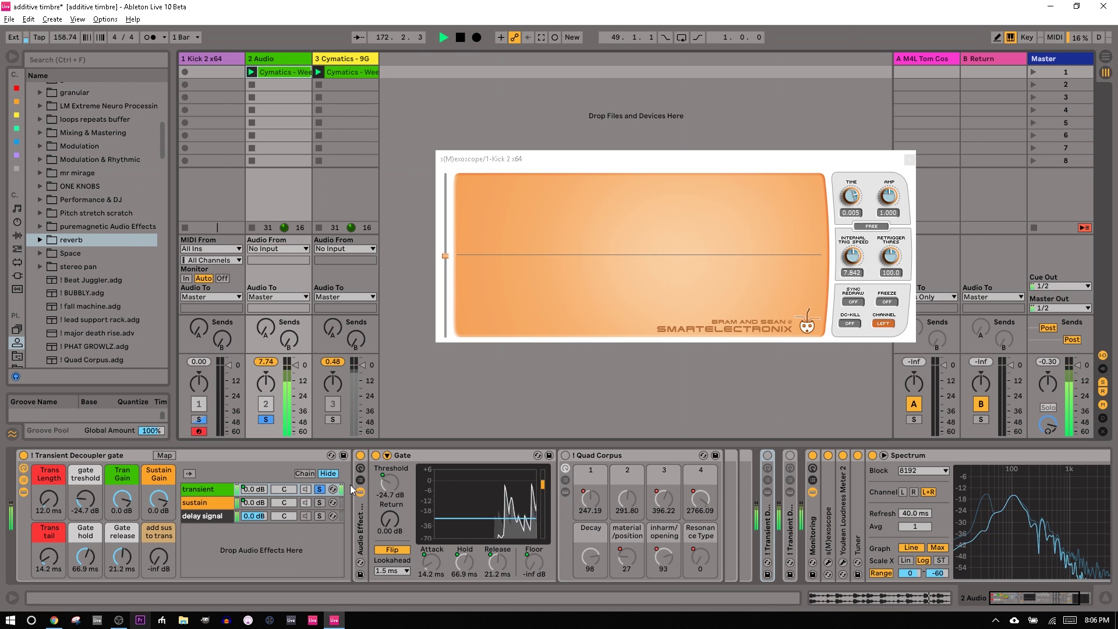
left_click(25, 456)
left_click(25, 456)
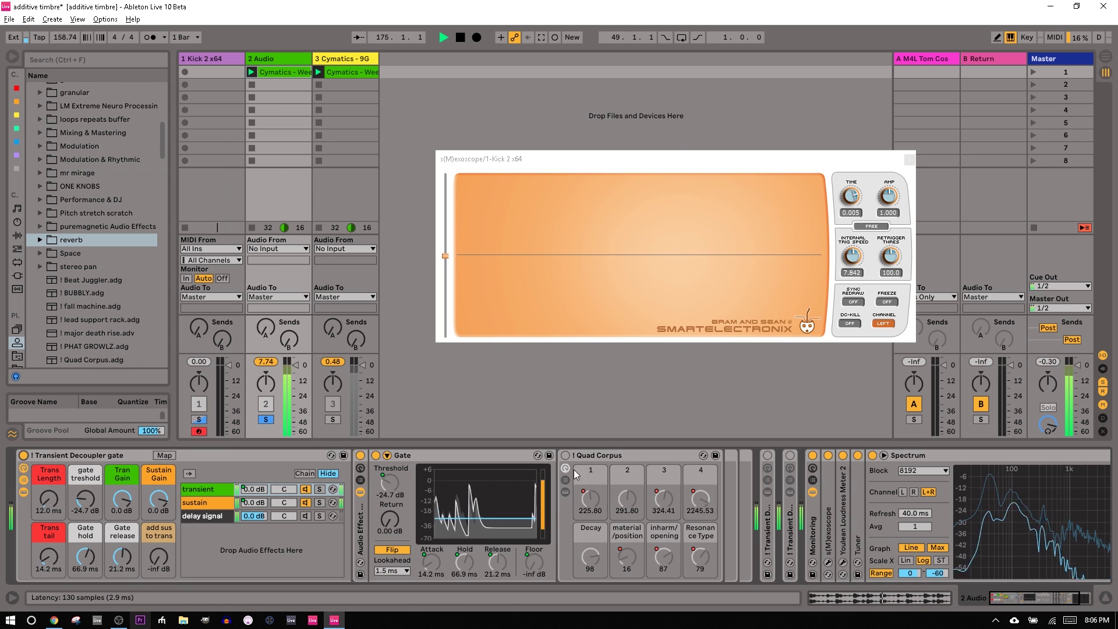
- Run a null test by soloing the Cymatics track with the Audio track, closing the oscilloscope, and lowering and resetting the Cymatics volume
left_click(333, 419)
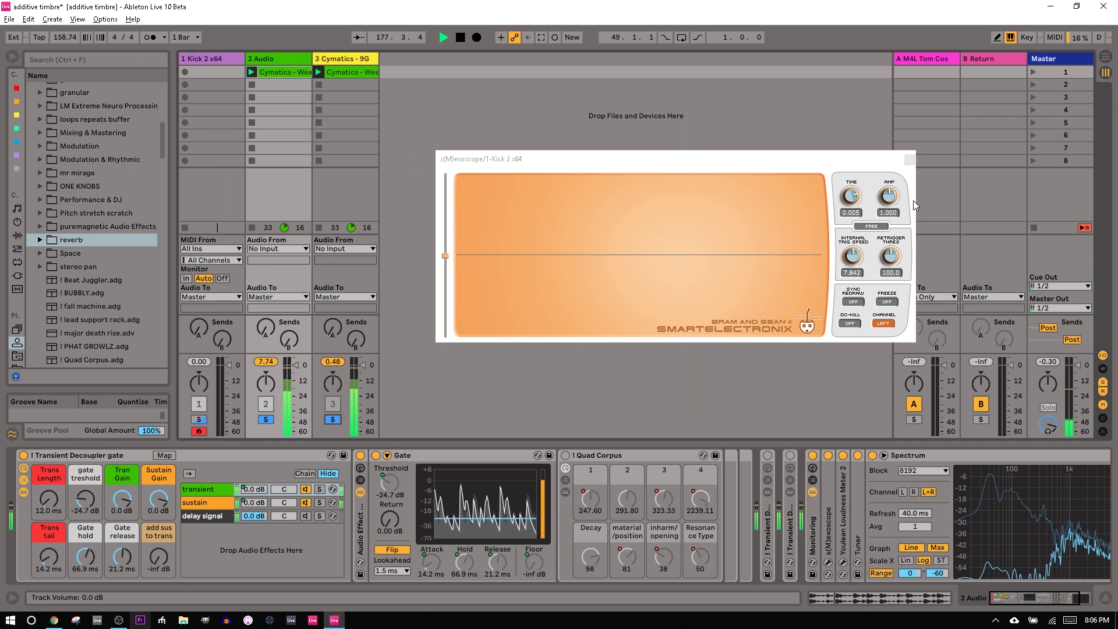
left_click(910, 160)
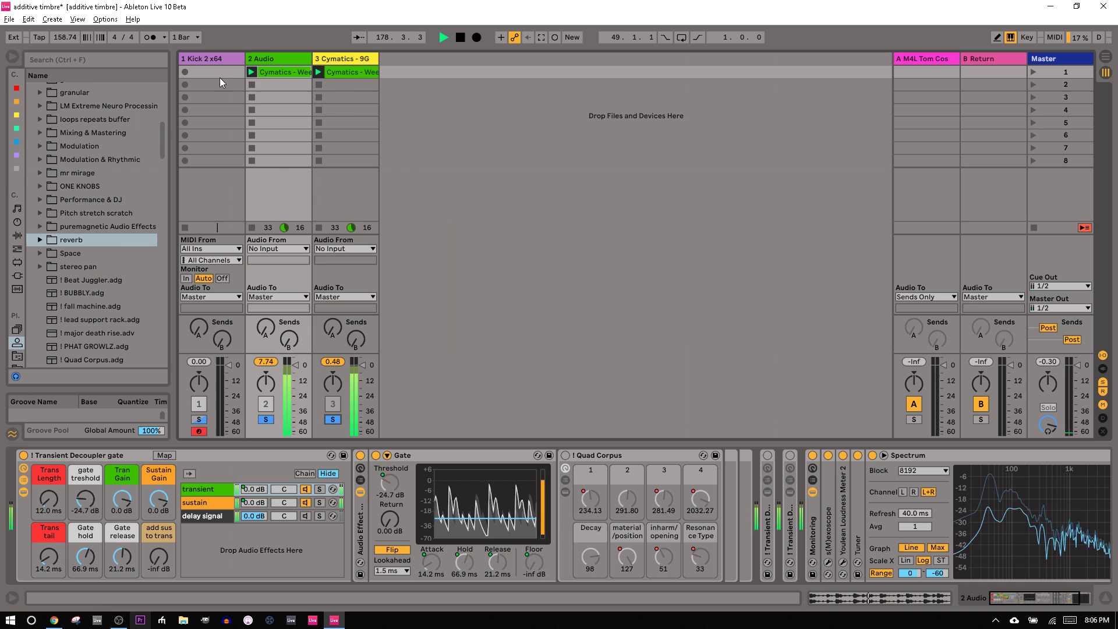
left_click(321, 61)
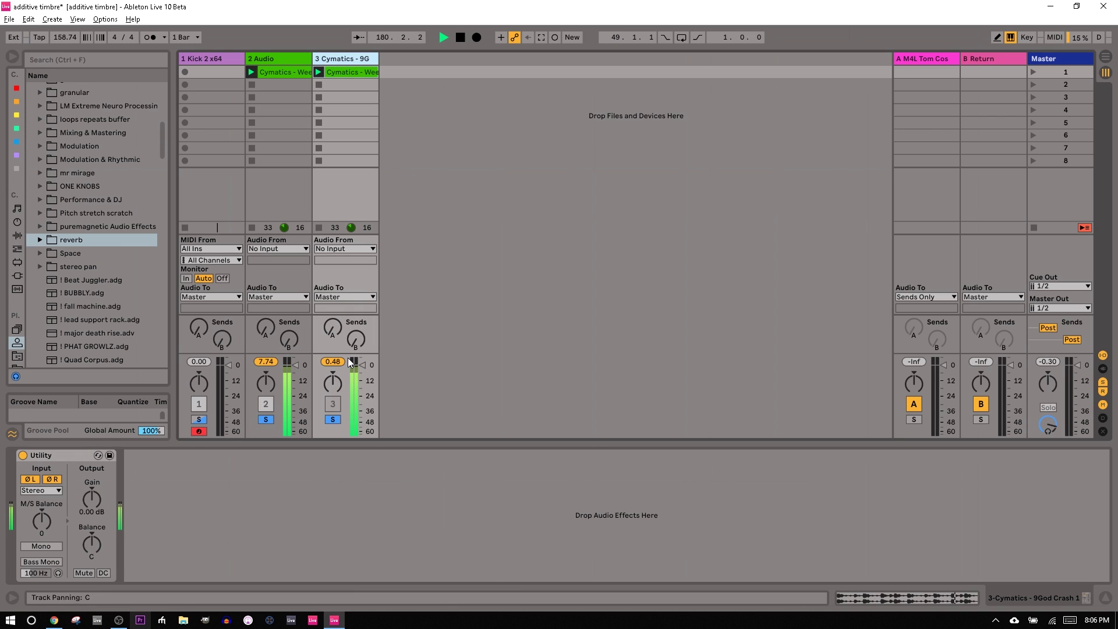
left_click_drag(361, 365, 363, 397)
key("Delete")
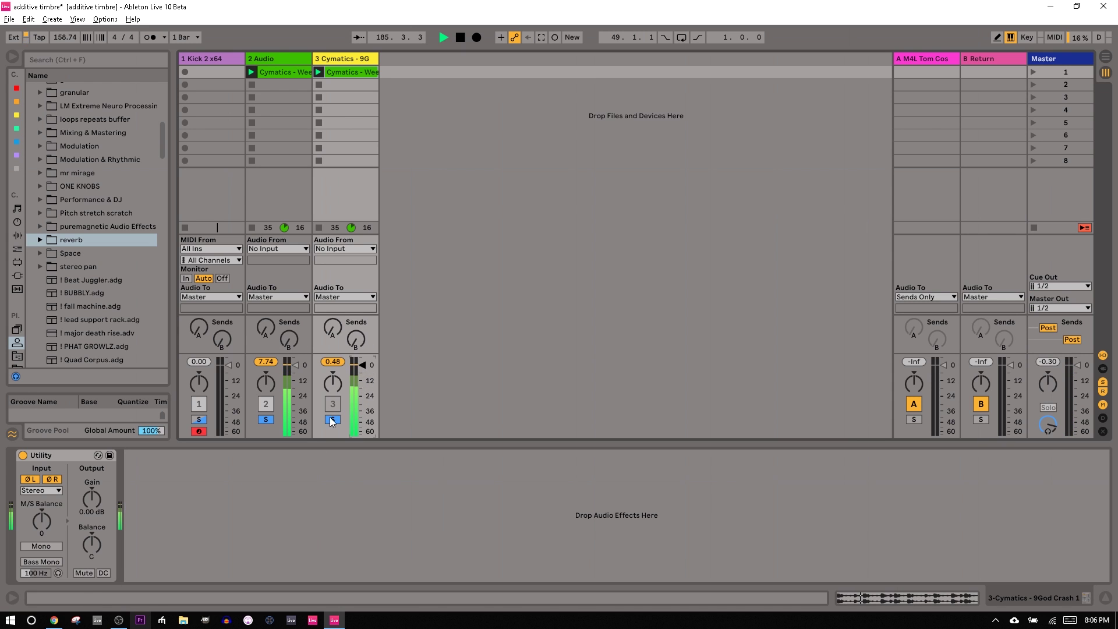
- Return to the Kick 2 track's devices and solo only that track
left_click(275, 61)
left_click(232, 60)
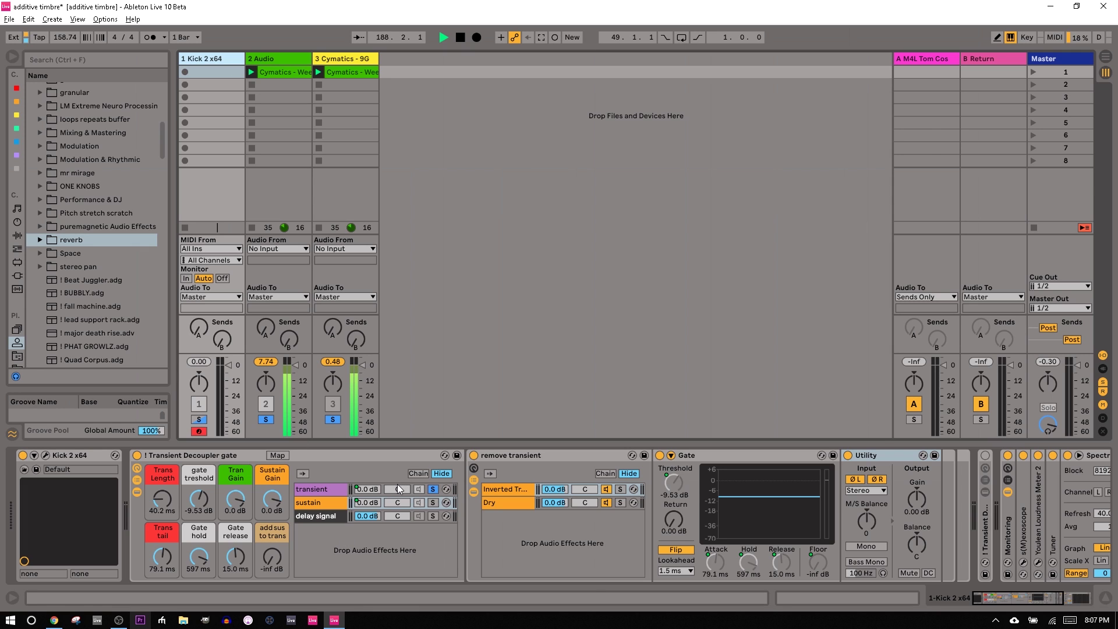
left_click(199, 420)
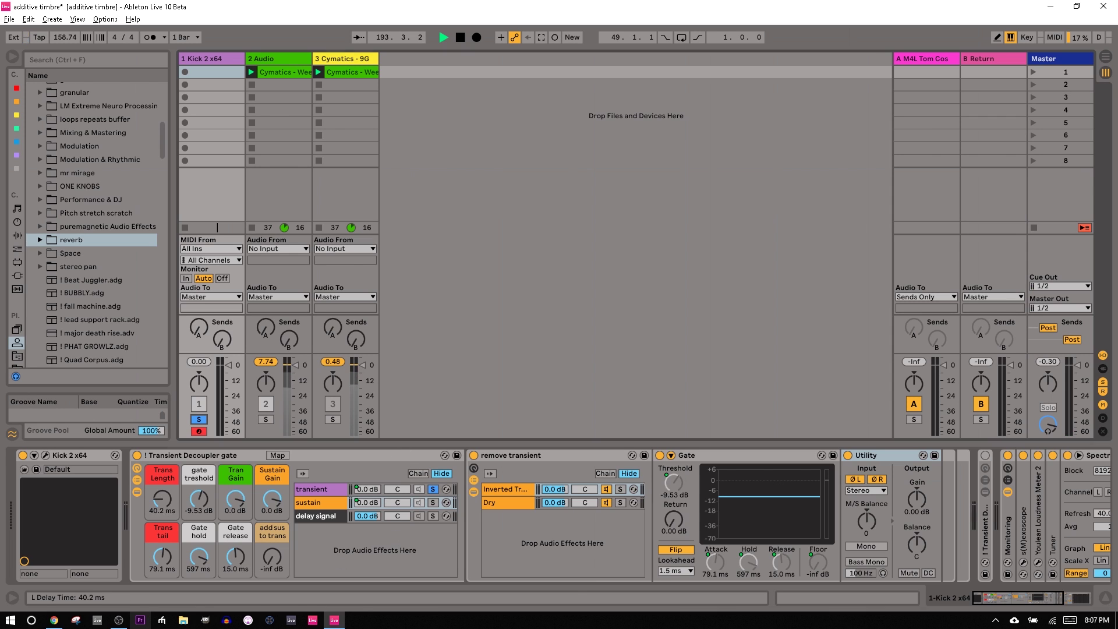
- Set the rack's transient length to 1.00 ms and reopen the s(M)exoscope window
left_click_drag(163, 498, 169, 512)
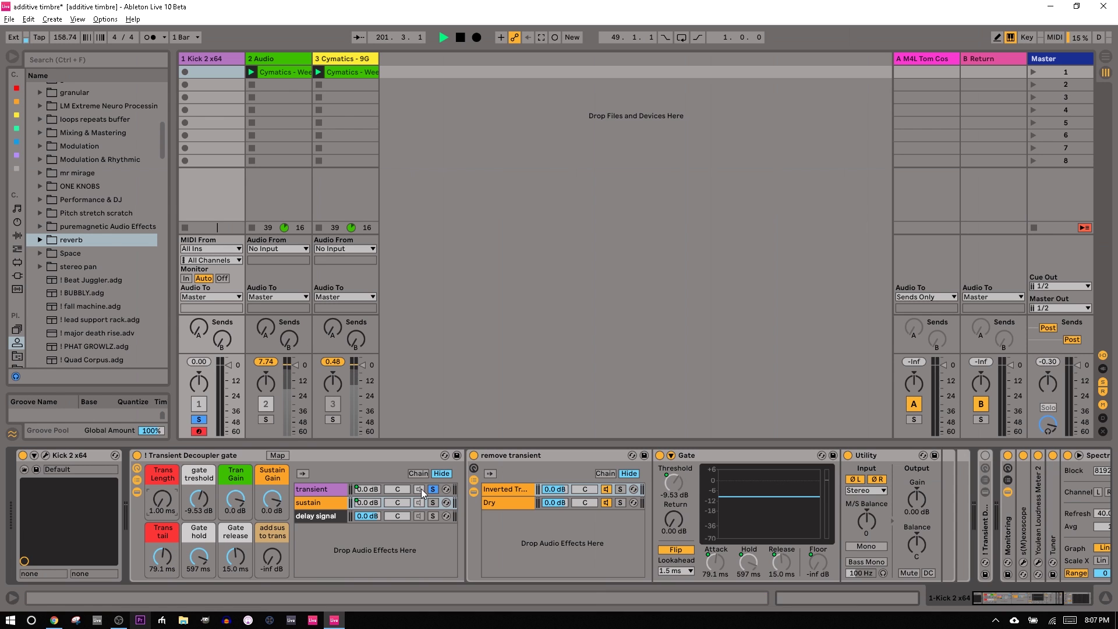
left_click(1023, 564)
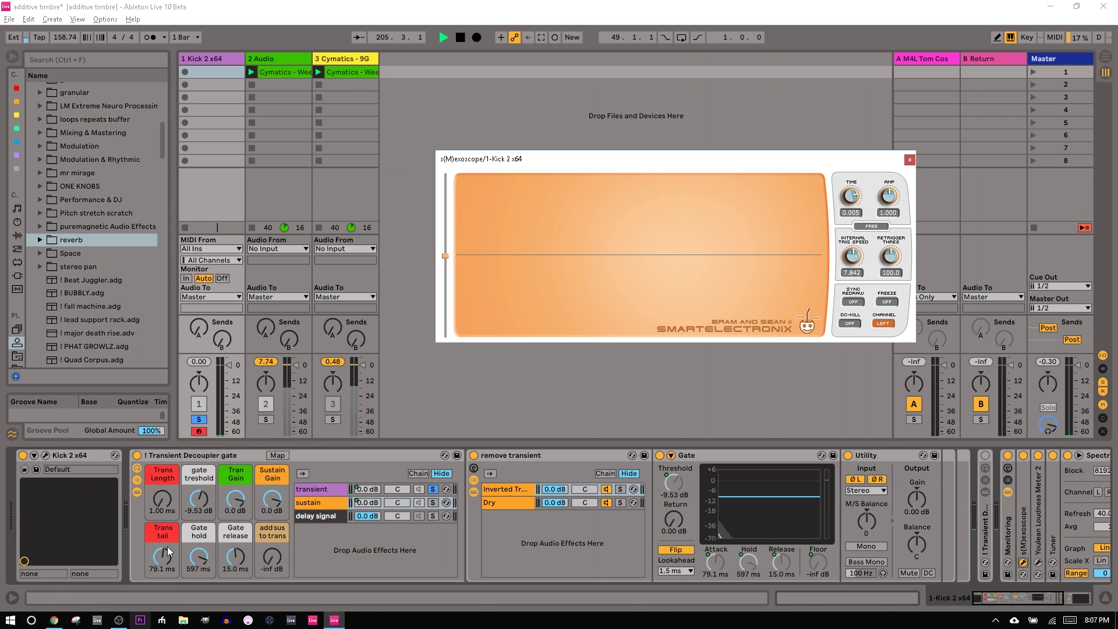
- Solo the rack's sustain chain, try a different transient tail time and undo that change
left_click(432, 503)
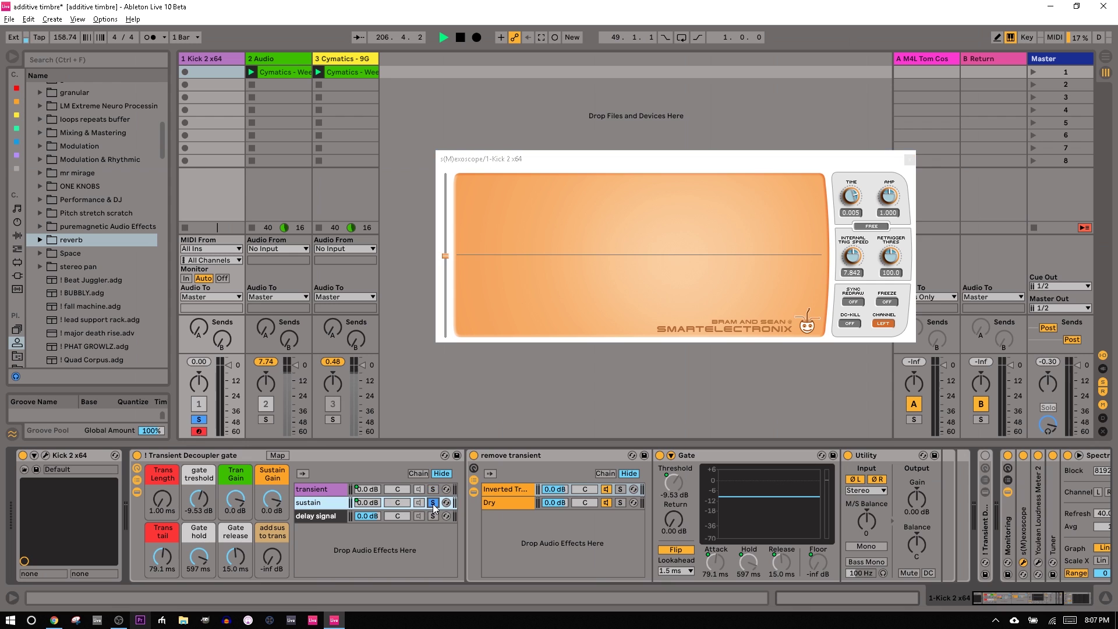
mouse_move(162, 556)
left_mouse_down()
mouse_move(163, 583)
mouse_move(171, 564)
left_mouse_up()
key("ctrl+z")
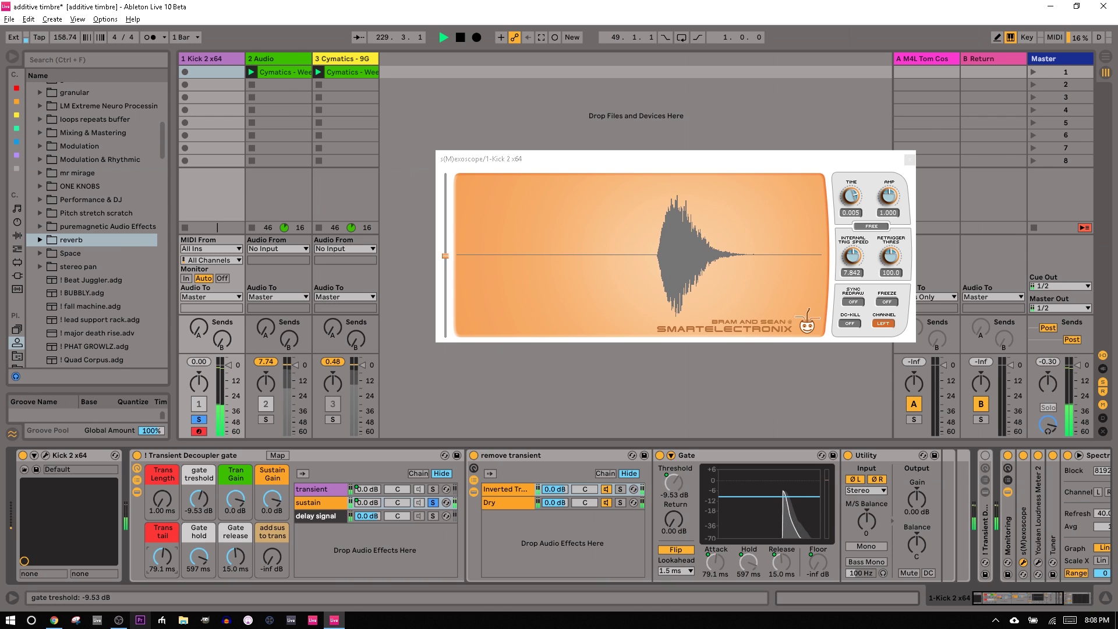
- Try the gate threshold at -8.40 dB and -44.7 dB, and set it to -15.5 dB
left_click_drag(199, 500, 199, 493)
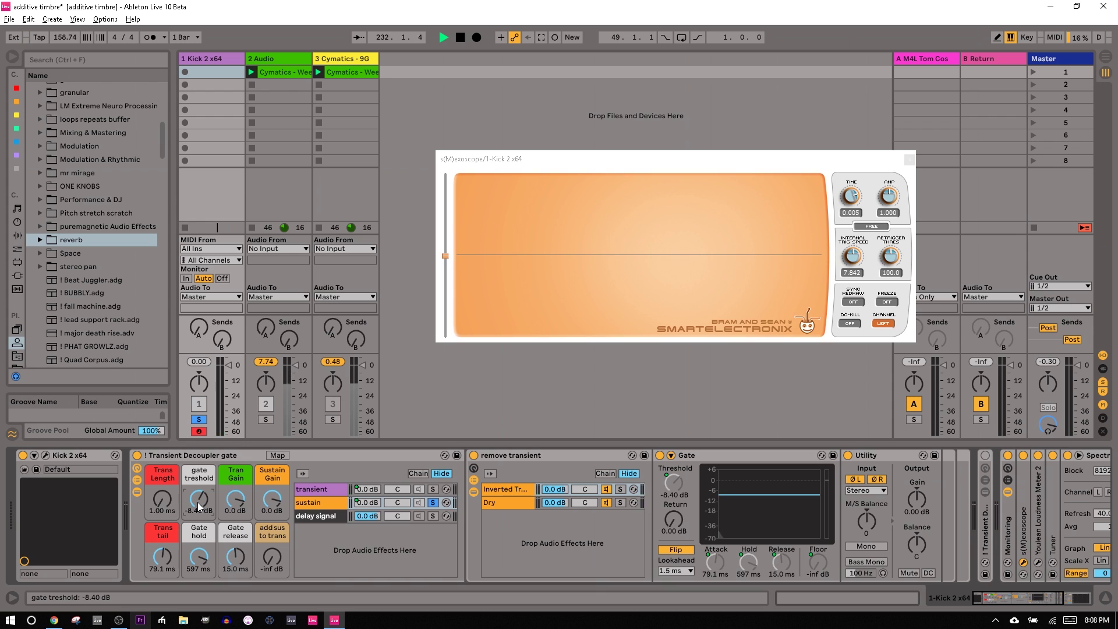
left_click_drag(197, 502, 197, 542)
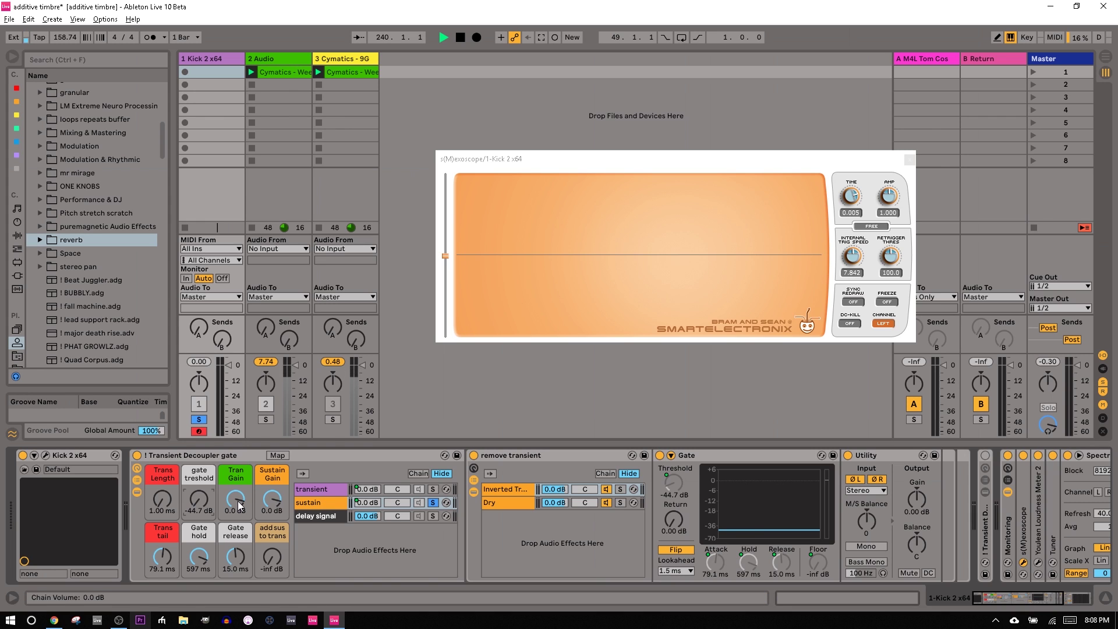
mouse_move(203, 499)
left_mouse_down()
mouse_move(202, 484)
mouse_move(204, 504)
left_mouse_up()
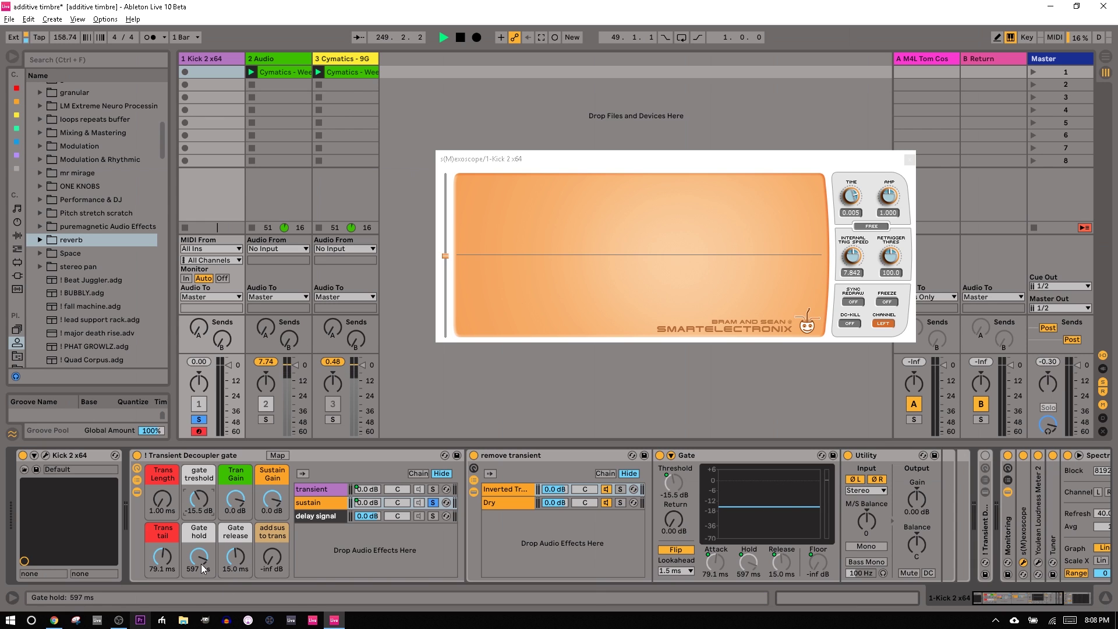
- Solo the transient chain and compare gate hold times of 1.78 ms and 3.35 ms, settling on 532 ms
left_click_drag(199, 543, 199, 573)
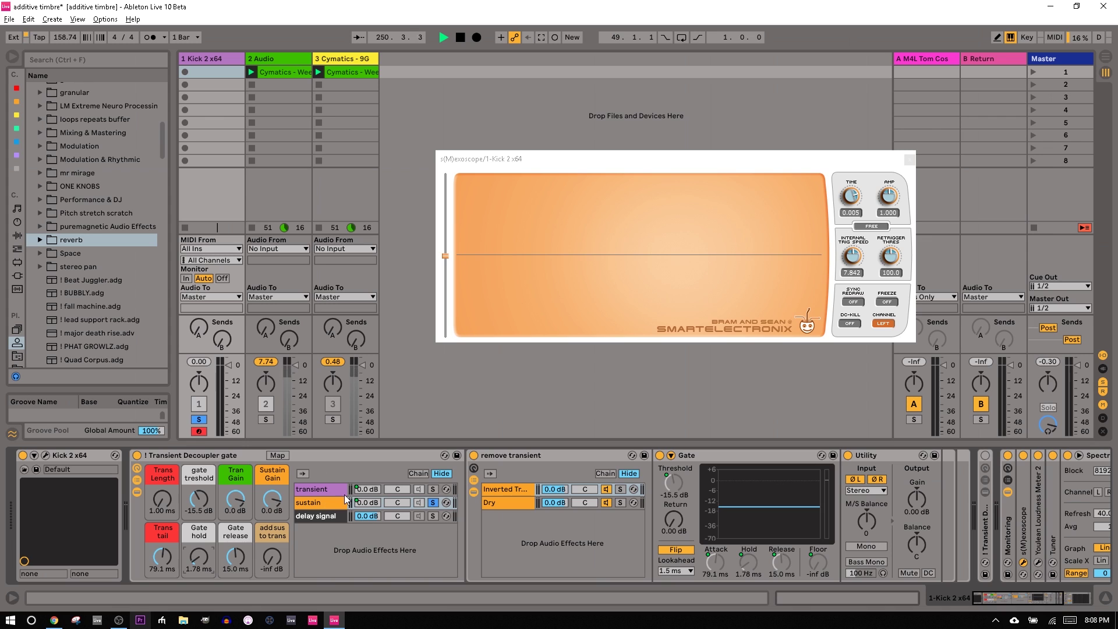
left_click(433, 490)
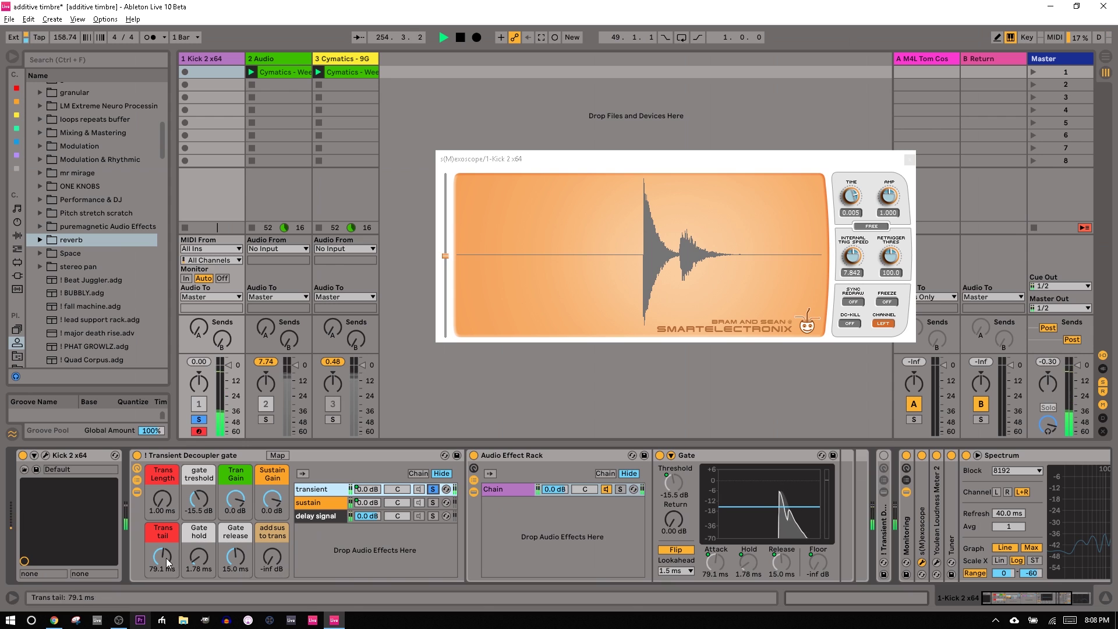
left_click_drag(199, 557, 199, 551)
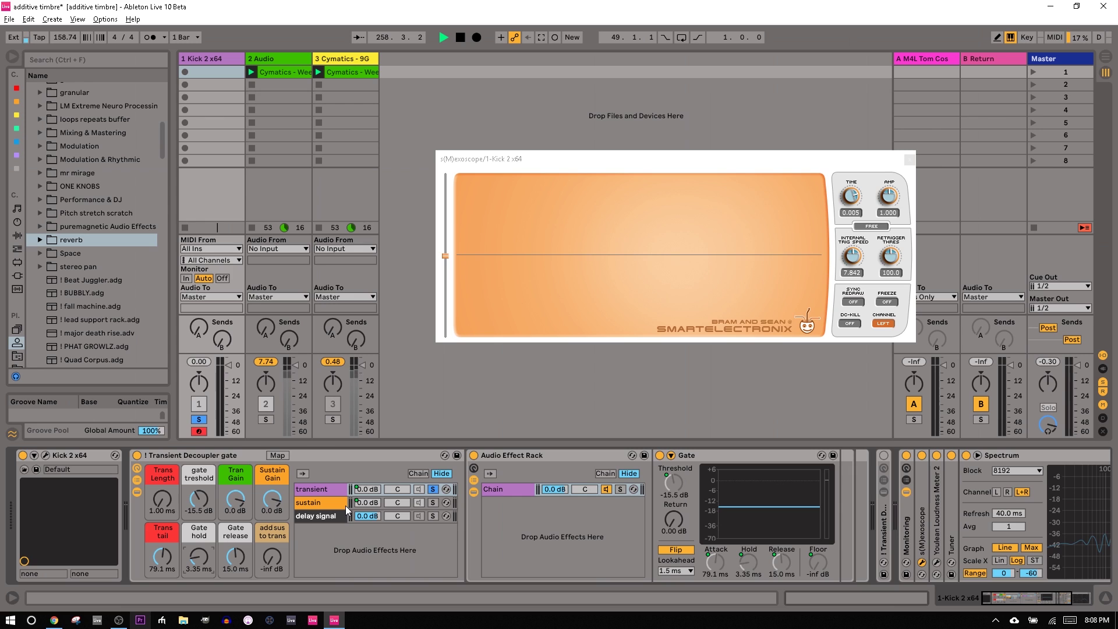
left_click(433, 489)
mouse_move(199, 560)
left_mouse_down()
mouse_move(199, 513)
mouse_move(201, 550)
left_mouse_up()
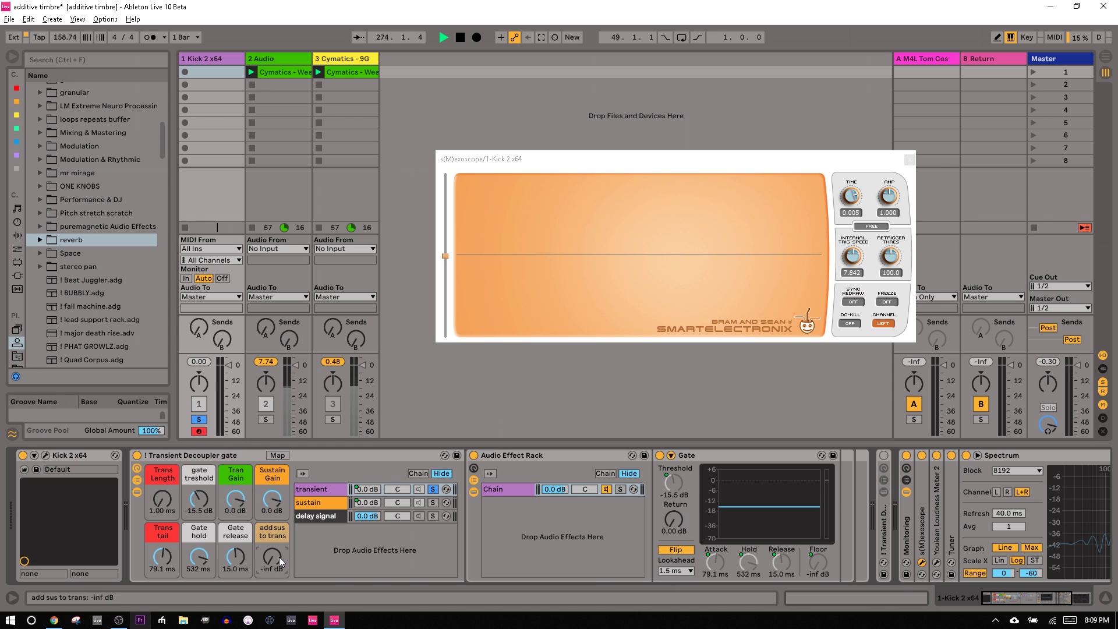
- Blend sustain into the transient chain, trying add sus to trans at -20.1 dB and raising it to -5.91 dB
mouse_move(279, 556)
left_mouse_down()
mouse_move(278, 539)
mouse_move(282, 574)
left_mouse_up()
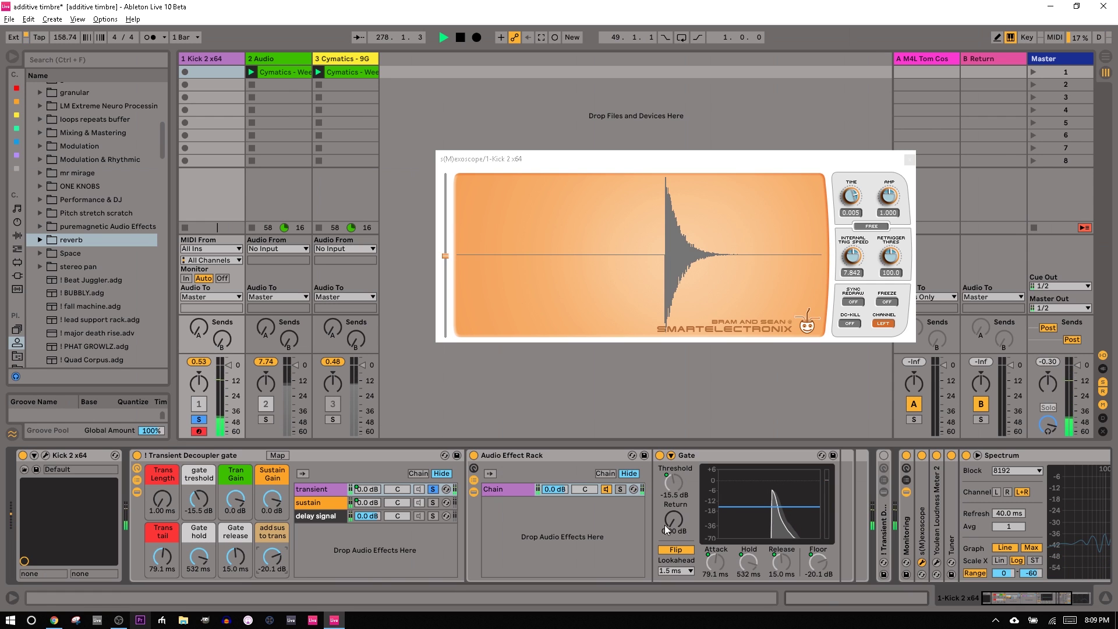
left_click_drag(272, 558, 272, 533)
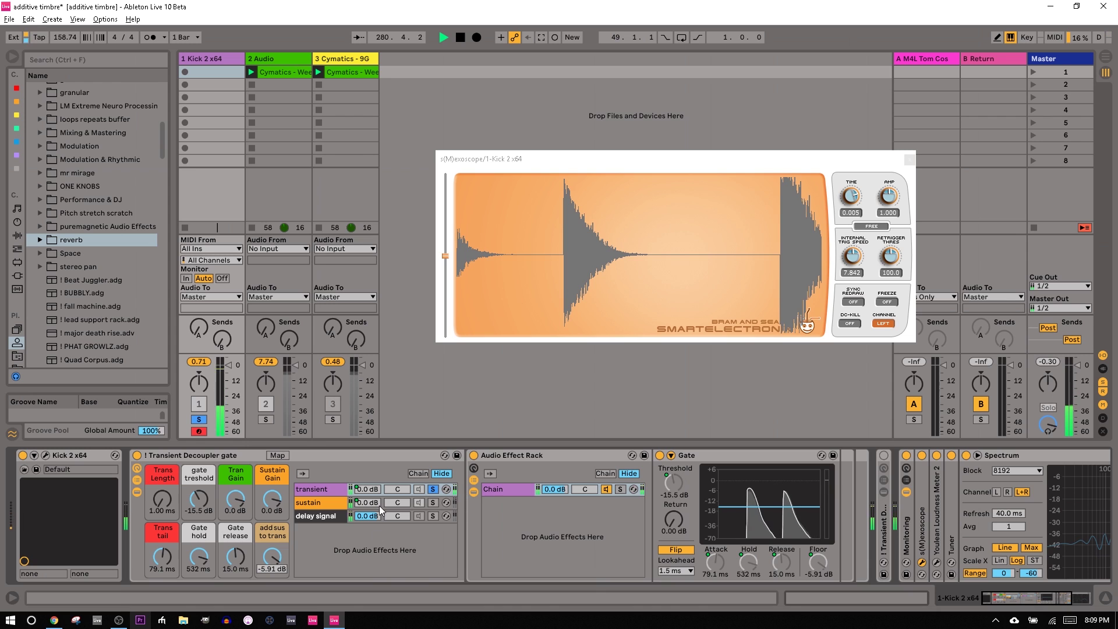
- Solo the sustain chain and set add sus to trans to -3.54 dB
left_click(433, 502)
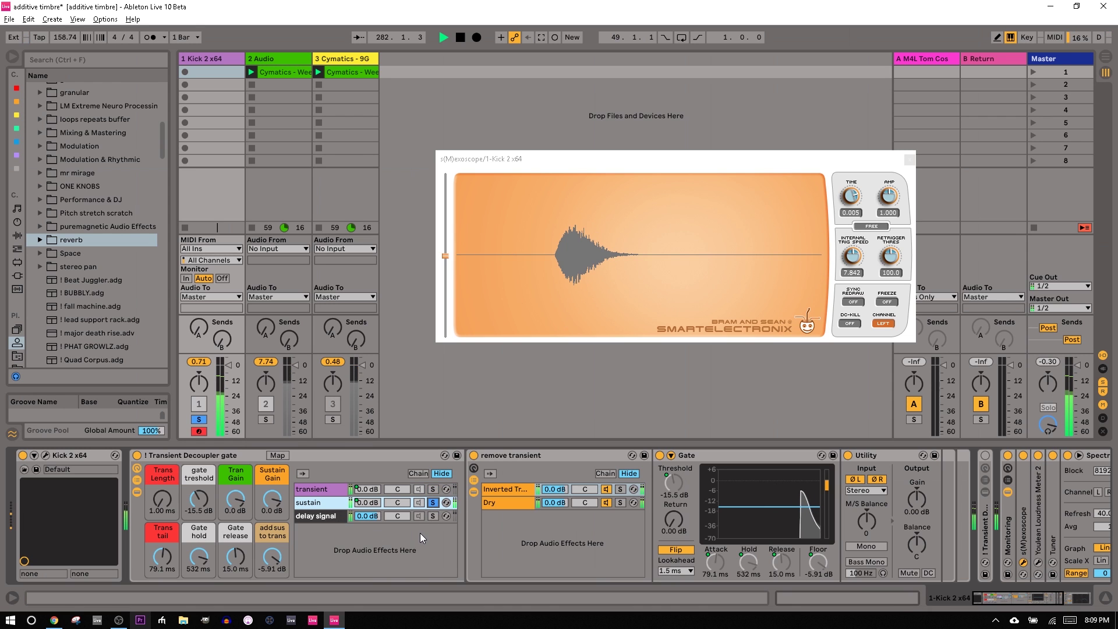
mouse_move(272, 558)
left_mouse_down()
mouse_move(272, 588)
mouse_move(273, 554)
left_mouse_up()
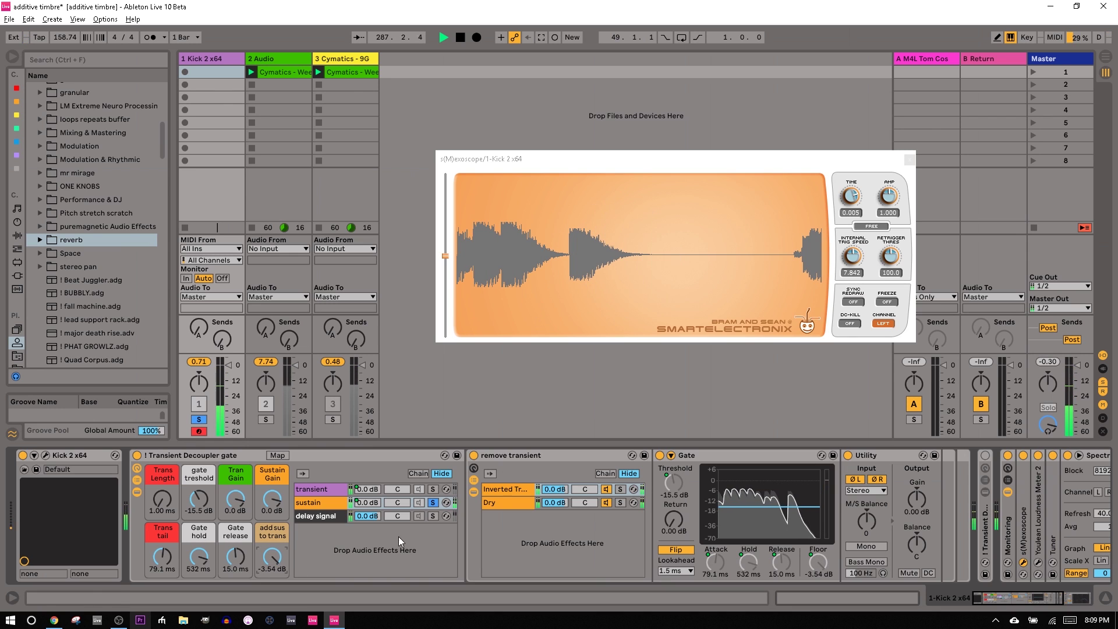
left_click(430, 498)
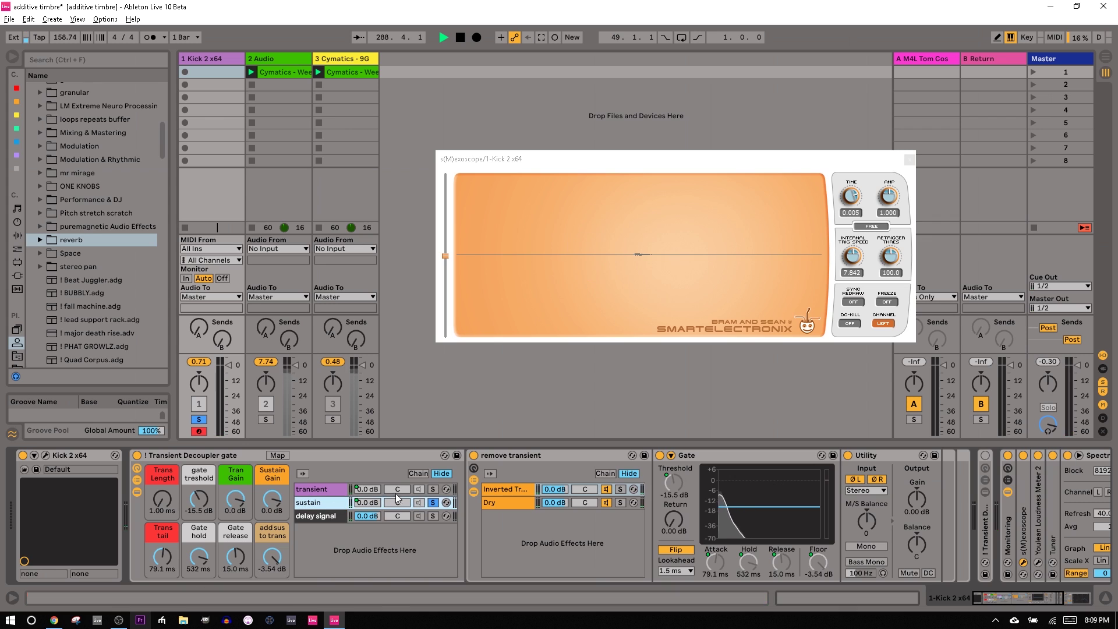
- Solo the transient chain, trying add sus to trans at -40.0 dB and lowering it to -inf dB
left_click(382, 489)
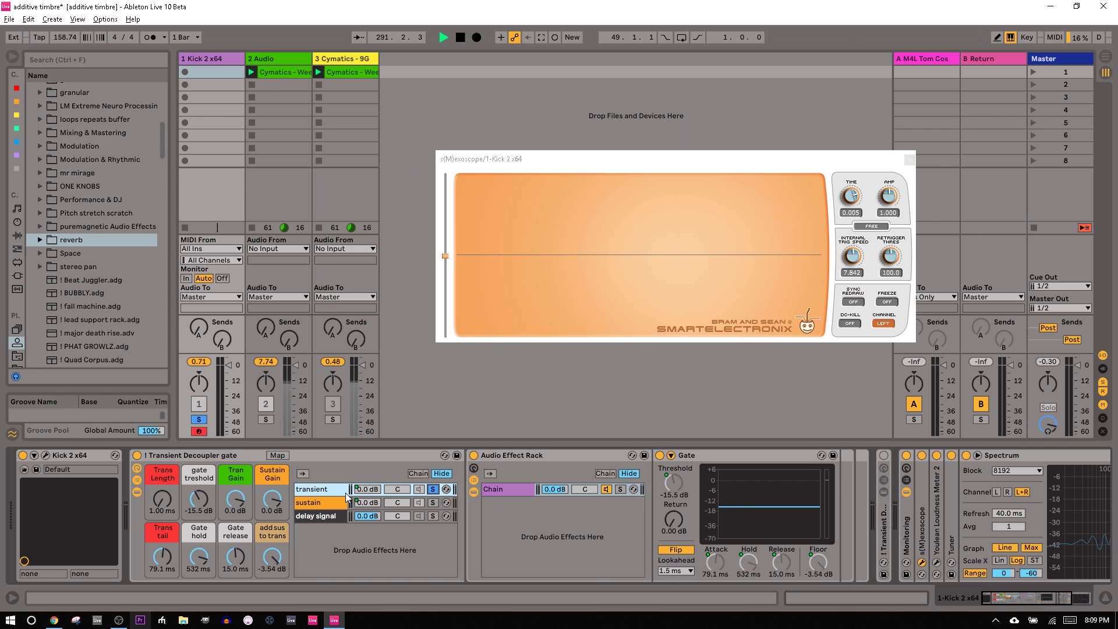
left_click_drag(281, 557, 281, 558)
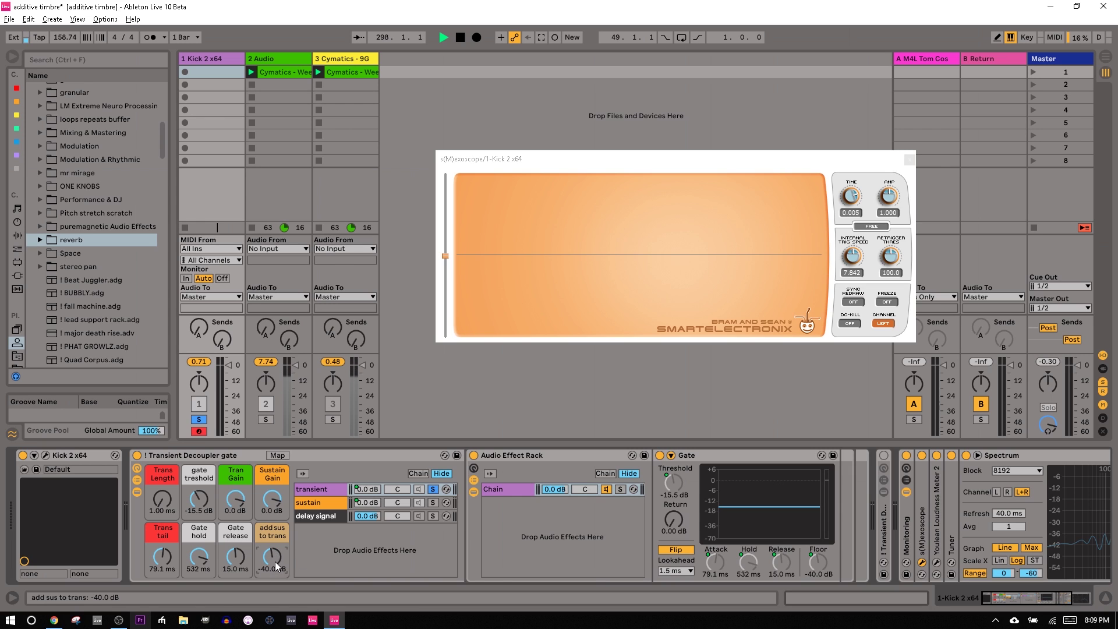
left_click_drag(272, 556, 272, 583)
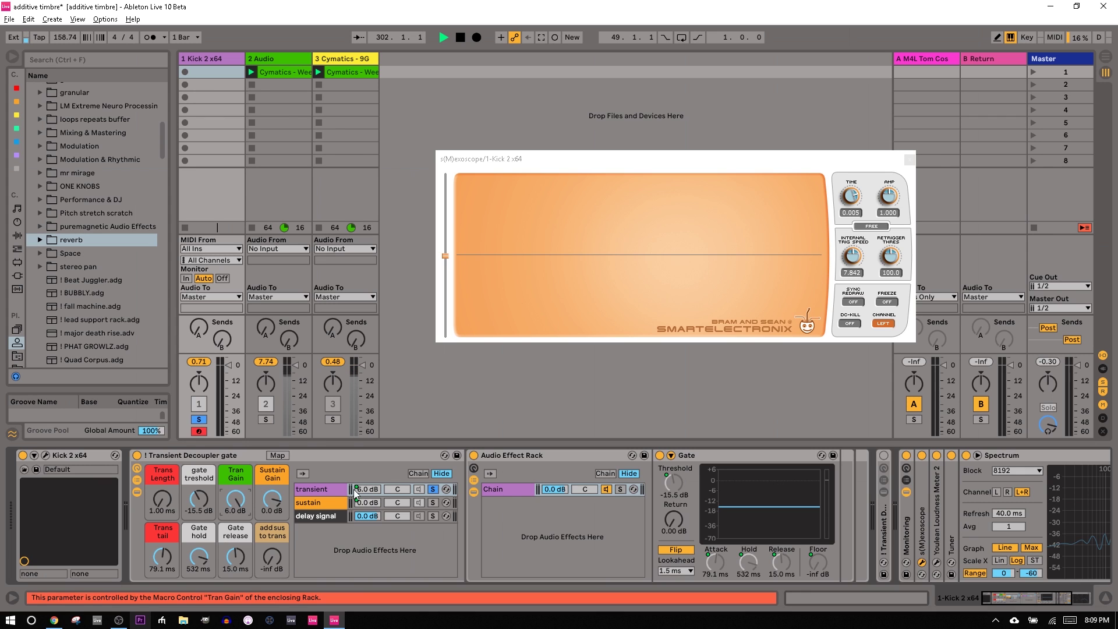
left_click(331, 491)
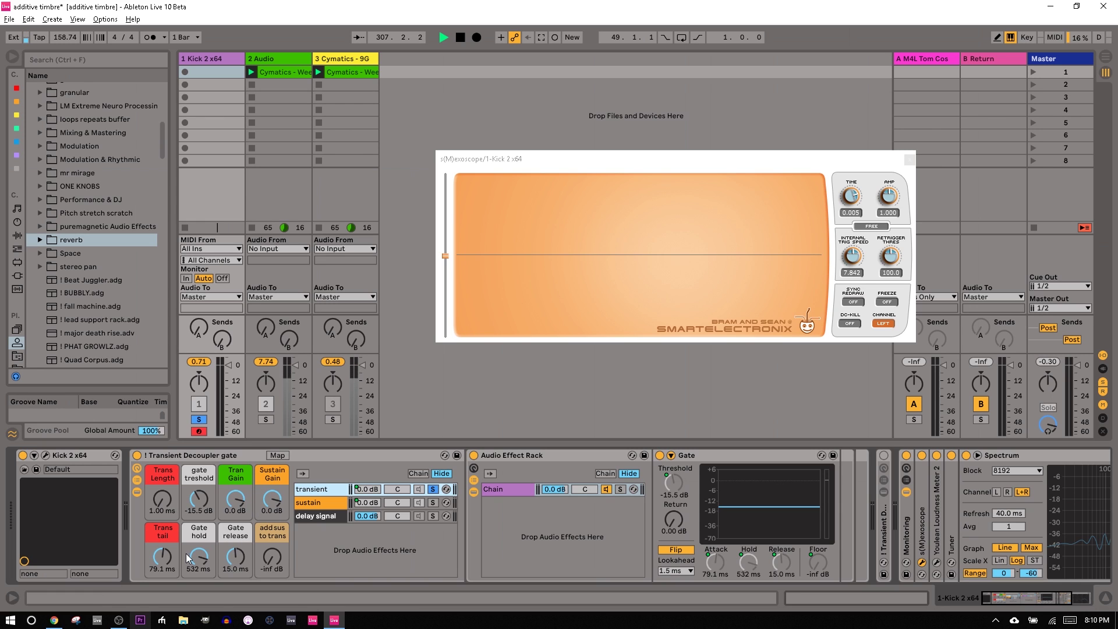
- Try a delay time of 200 ms on the delay signal chain and undo the change
left_click(331, 519)
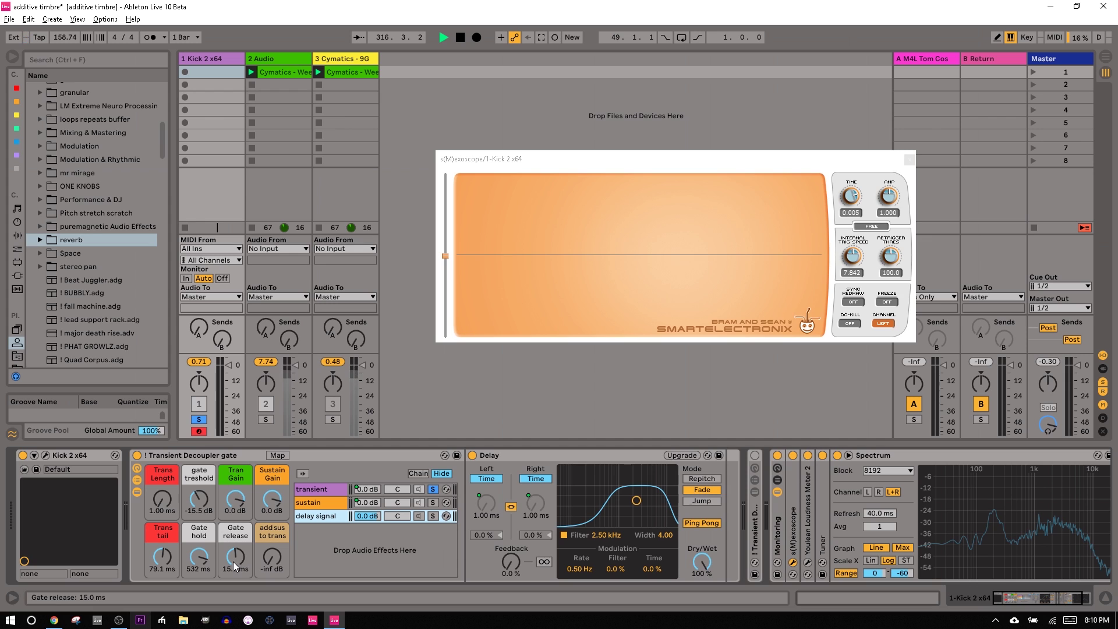
left_click_drag(487, 502, 486, 449)
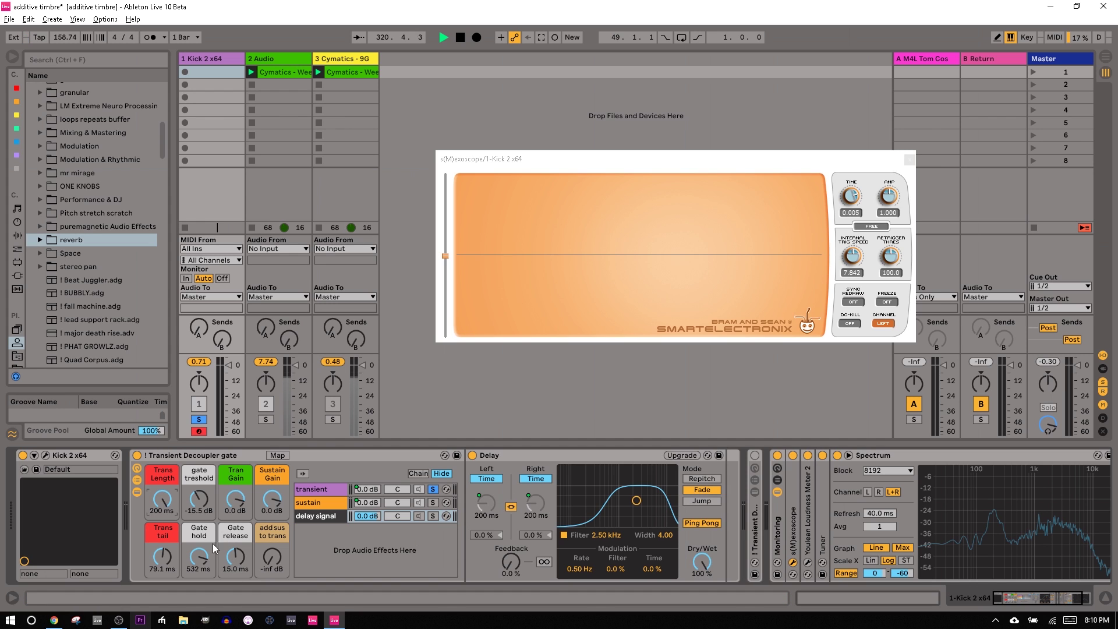
key("ctrl+z")
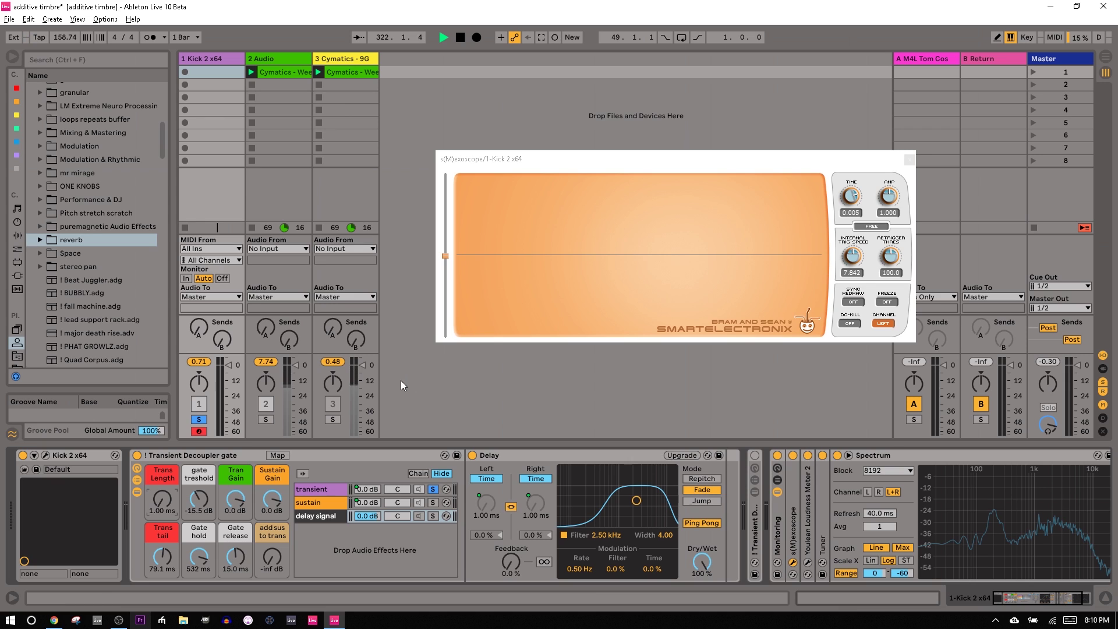
- Set the delay time on the delay signal chain to 54.3 ms and show the sustain chain's devices
left_click(312, 516)
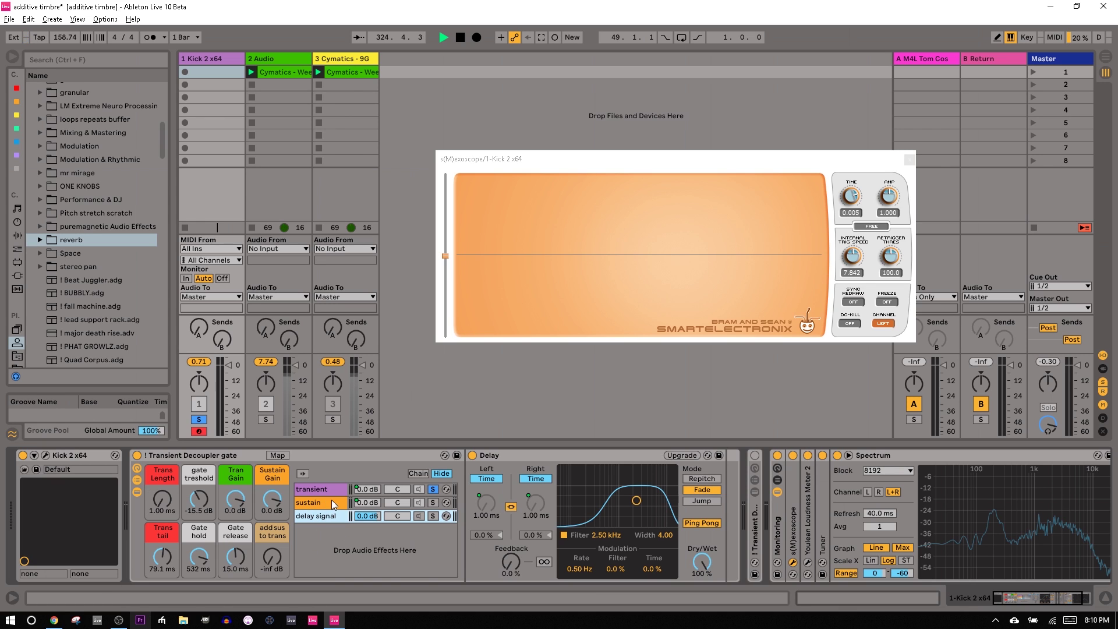
left_click_drag(487, 502, 486, 484)
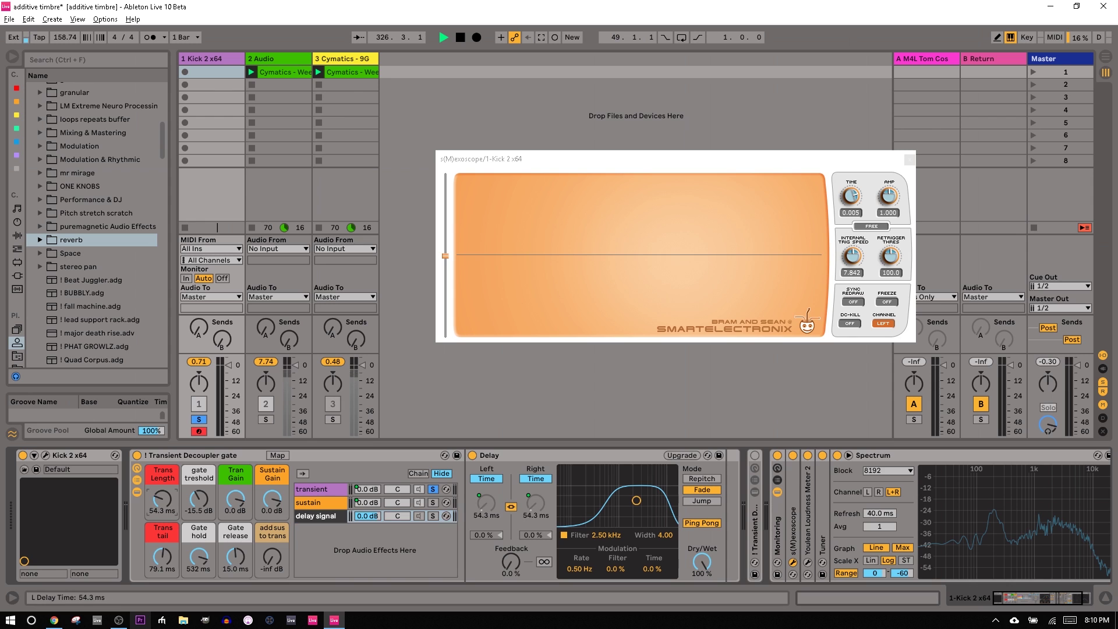
left_click(318, 502)
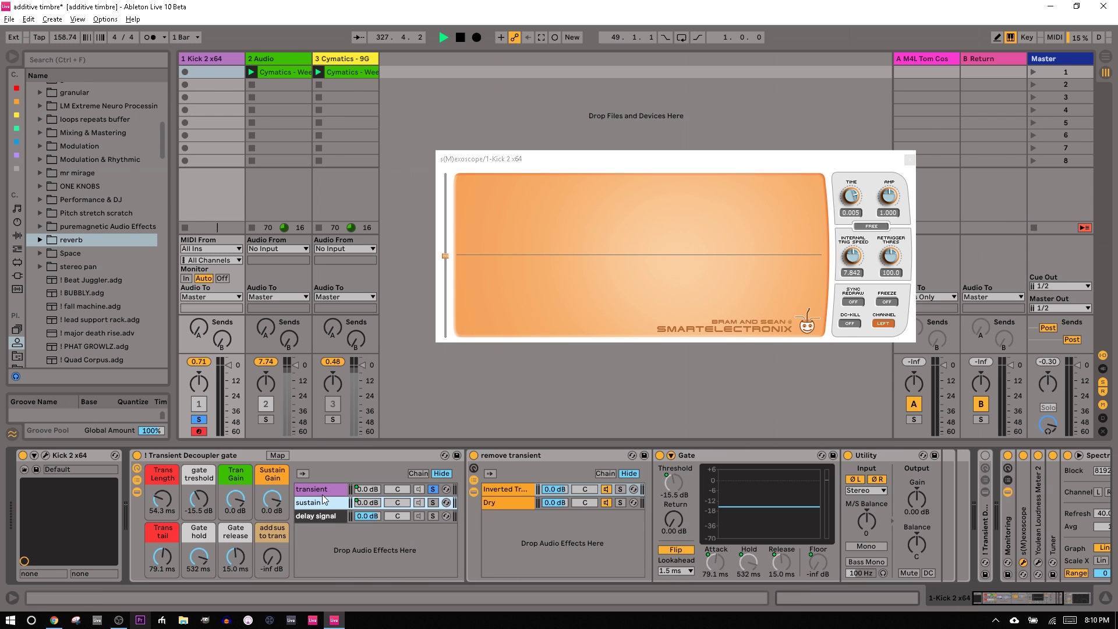
- Turn off the chain soloing, and inspect the gate's sidechain settings in the sustain chain before collapsing the remove transient rack
left_click(433, 520)
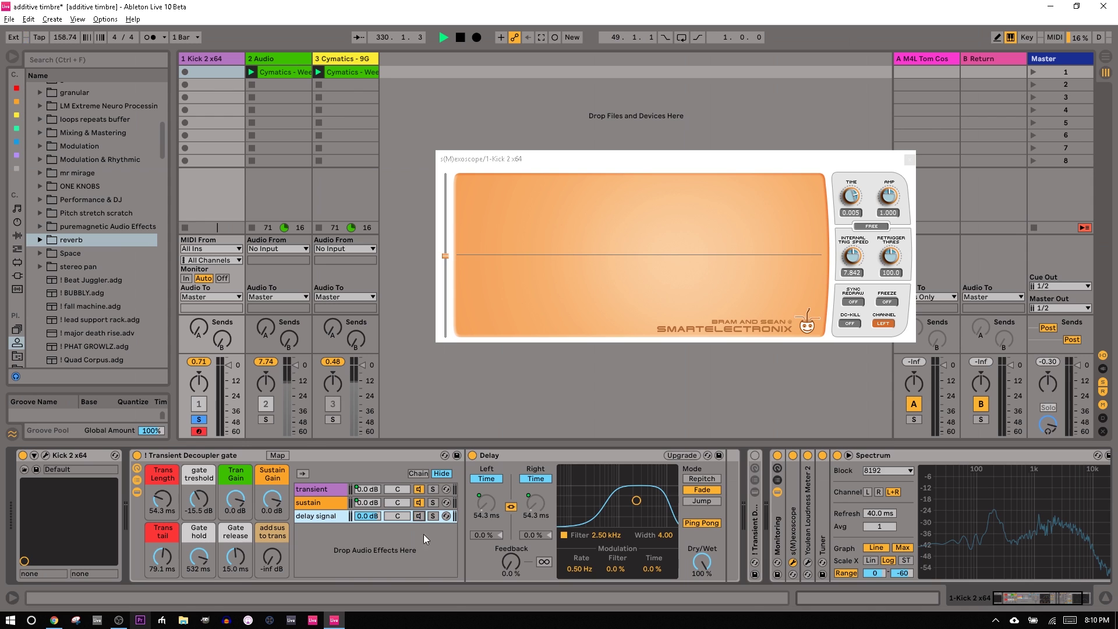
left_click(315, 504)
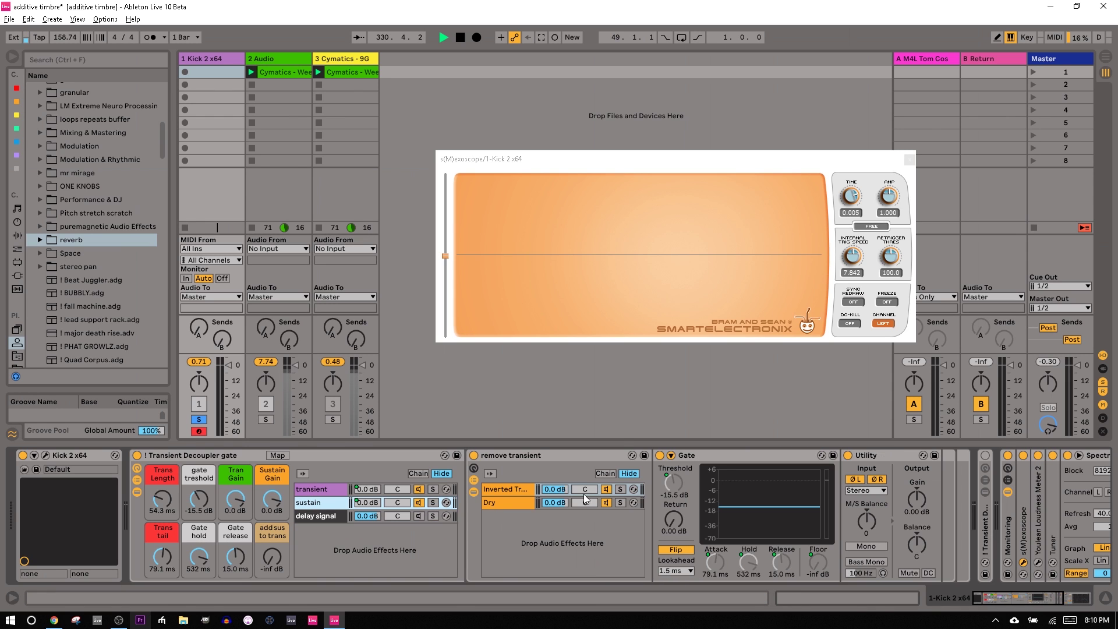
left_click(671, 455)
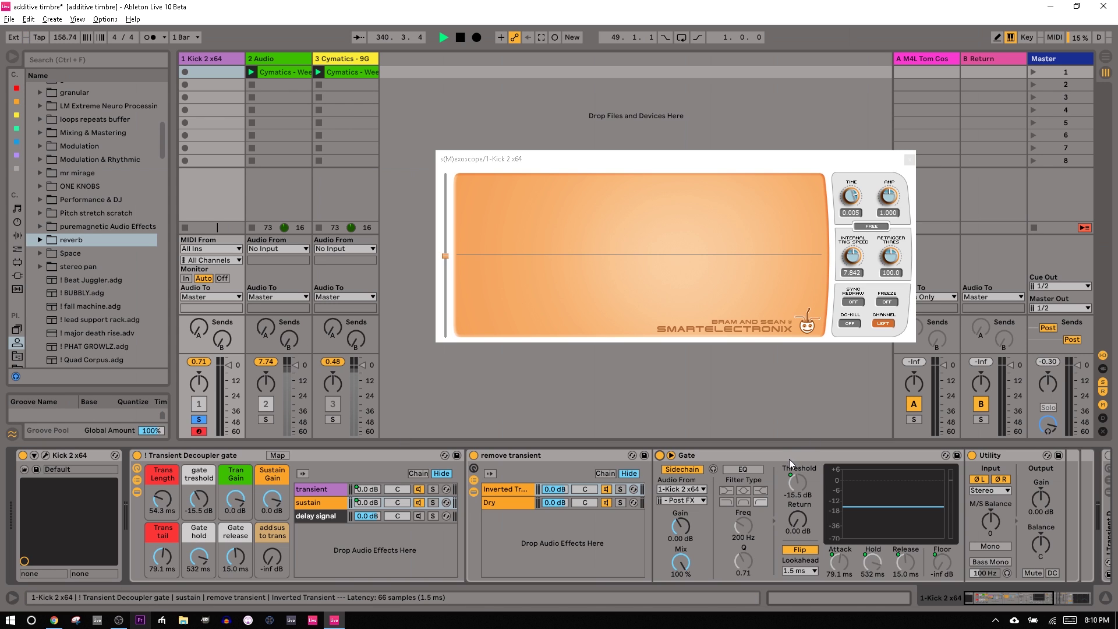
double_click(563, 459)
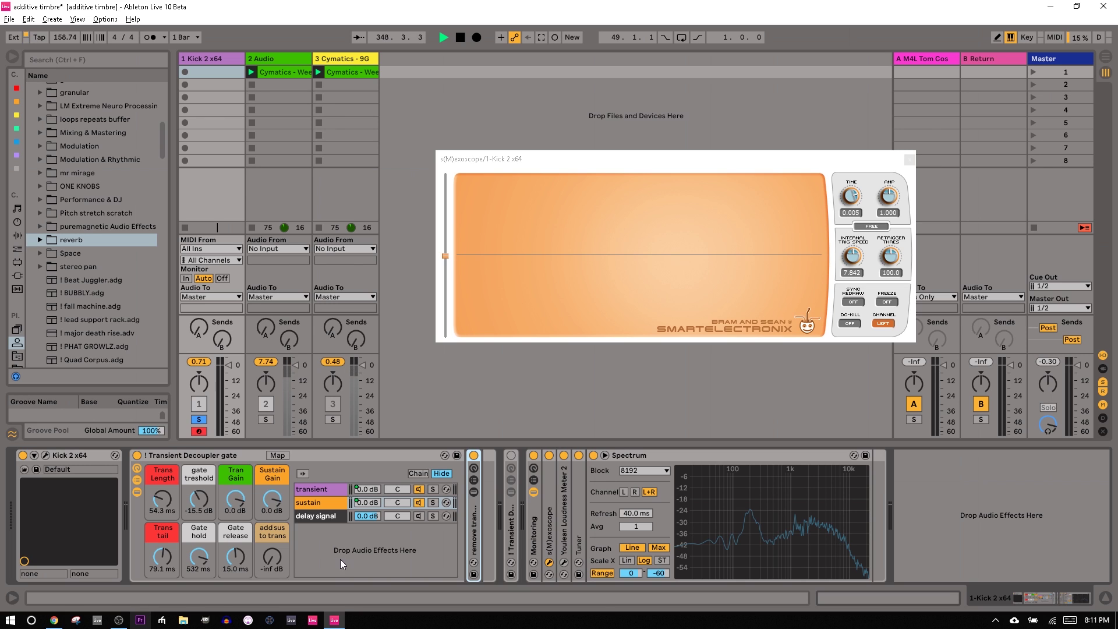
- Solo the 2 Audio track and compare its sound with the Transient Decoupler gate rack bypassed and enabled
left_click(281, 59)
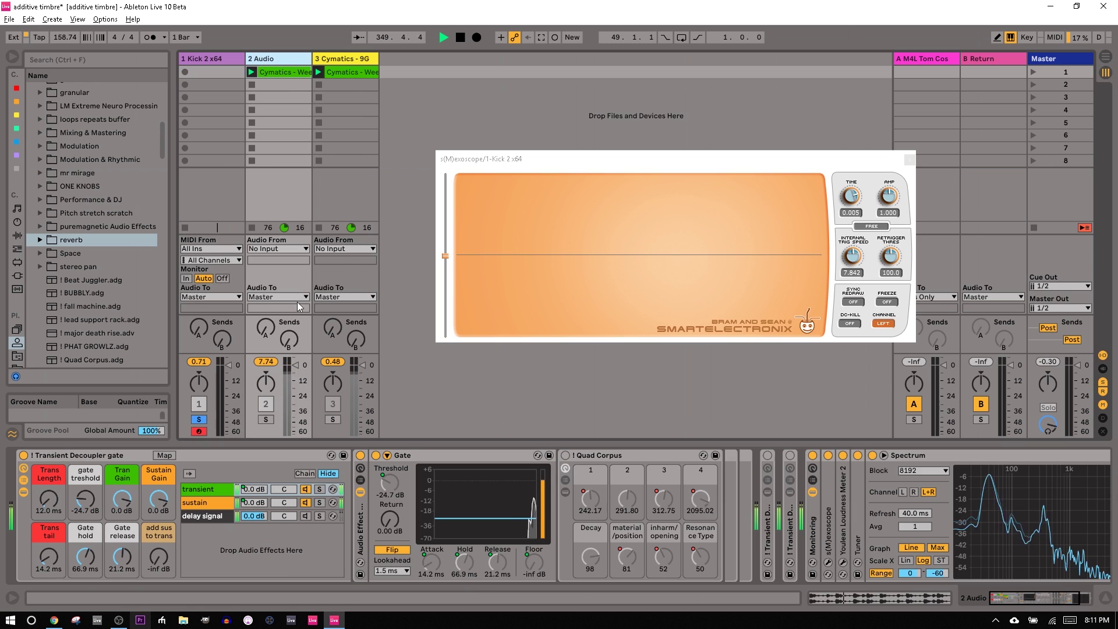
left_click(266, 419)
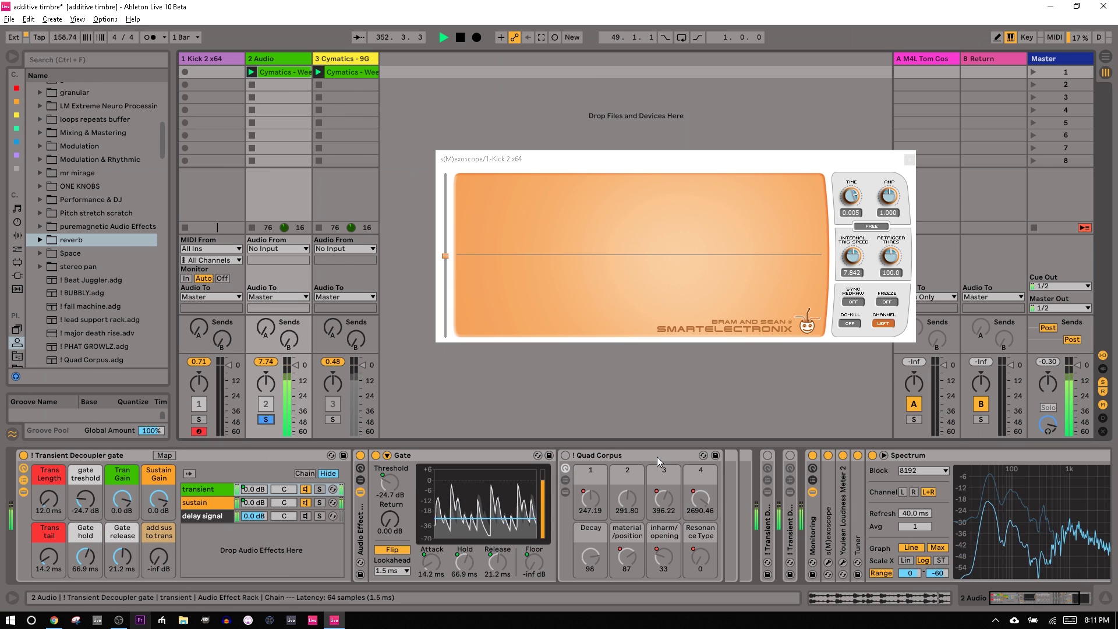
left_click(23, 455)
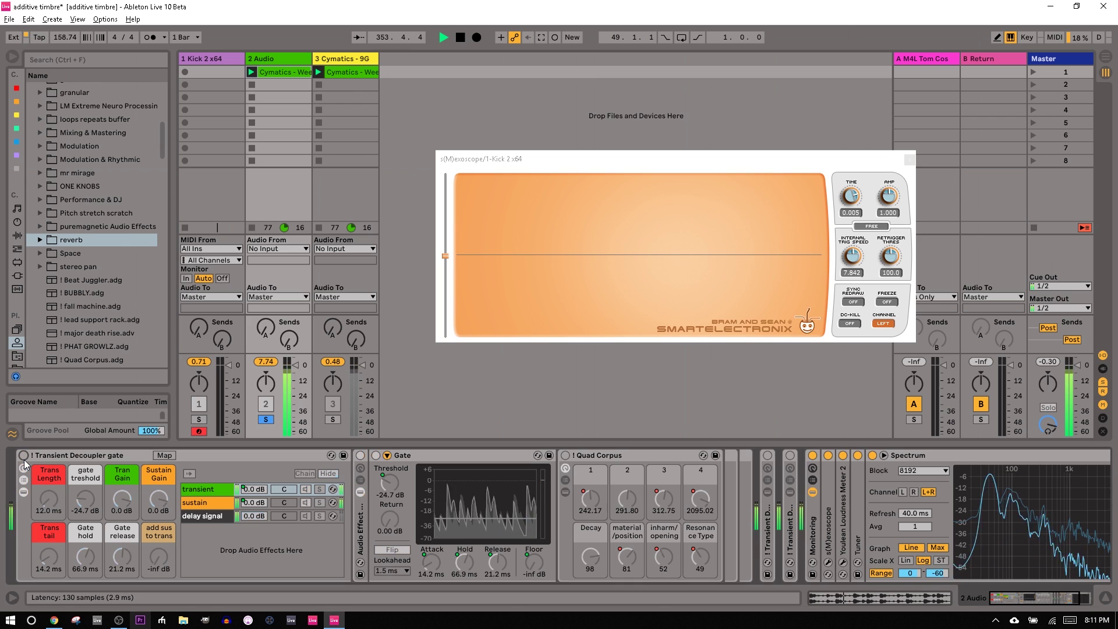
left_click(24, 455)
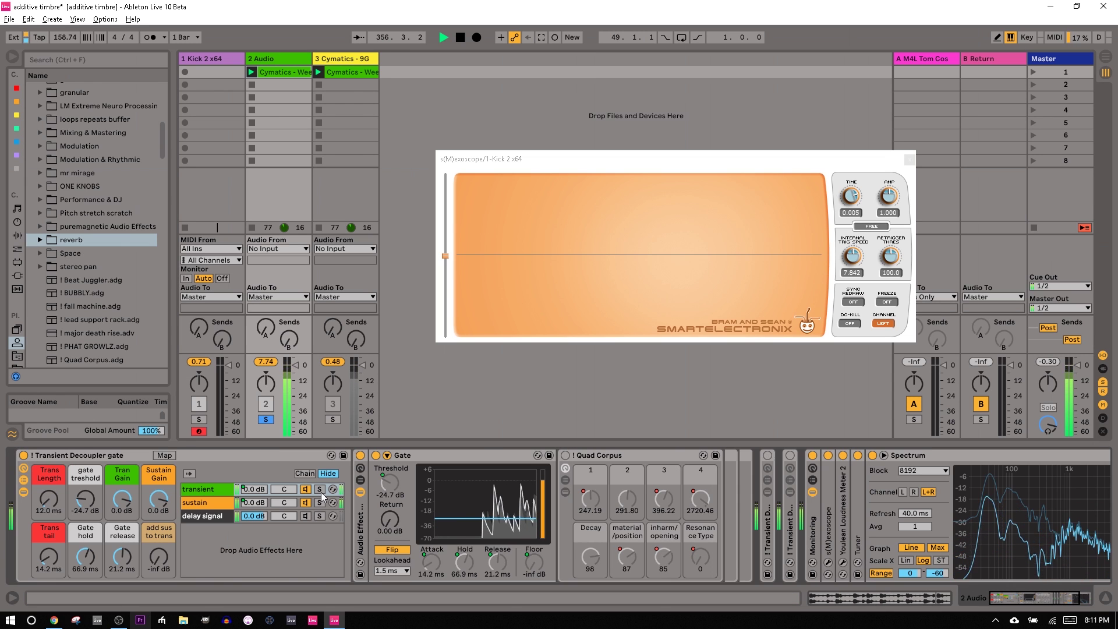
- Solo the transient chain on 2 Audio, trying gate thresholds of -41.6 dB and -38.6 dB and settling on -39.6 dB
left_click(320, 489)
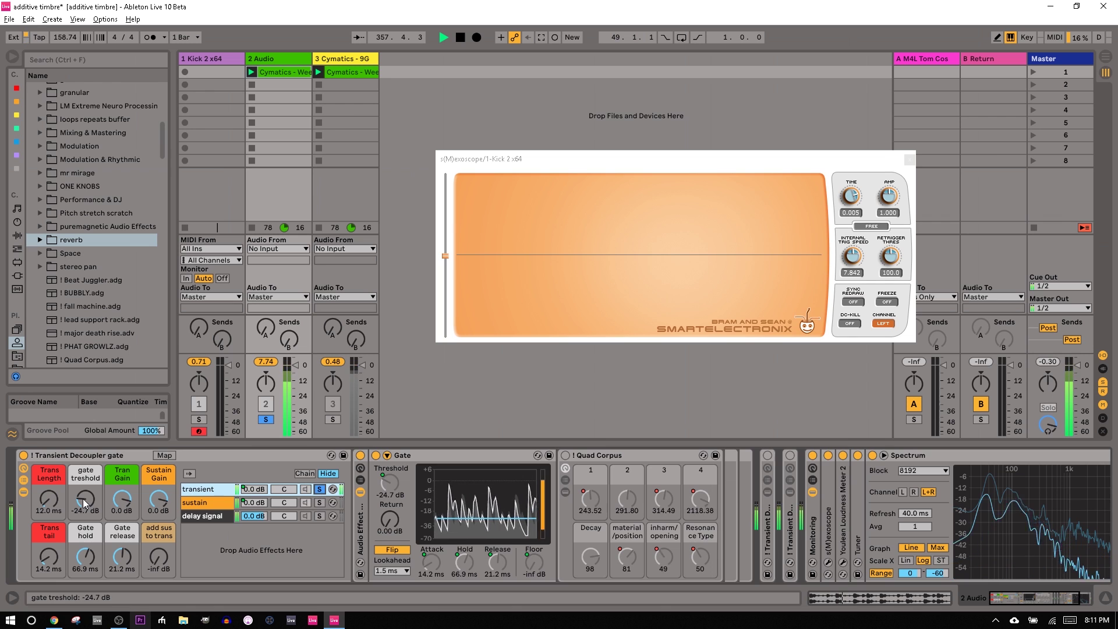
left_click_drag(87, 504, 88, 571)
scroll(86, 501, "up", 5)
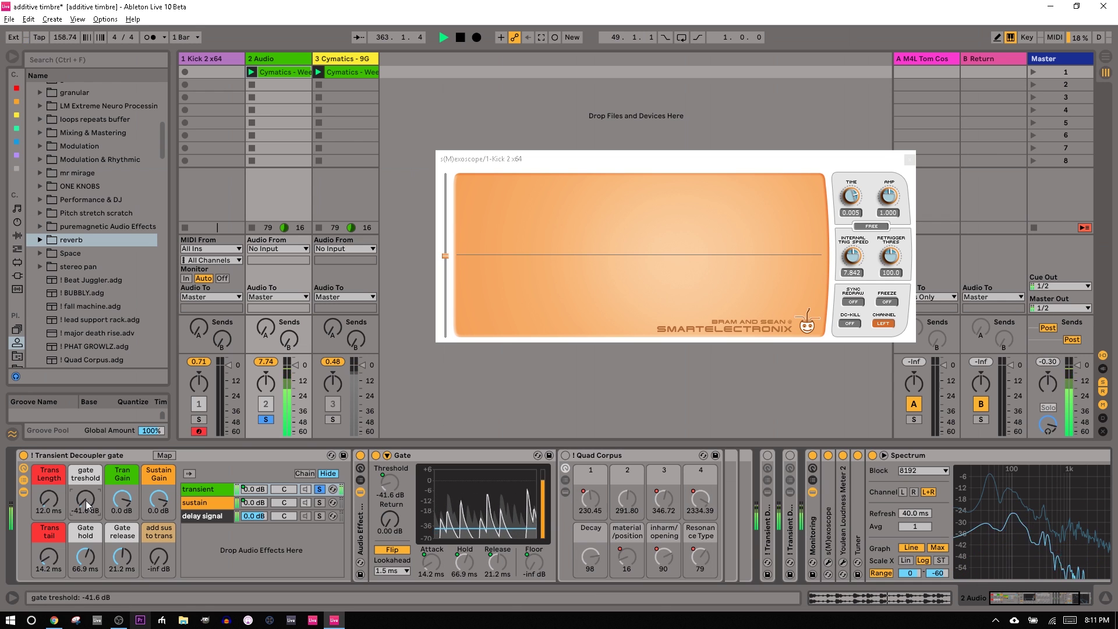
scroll(85, 500, "up", 2)
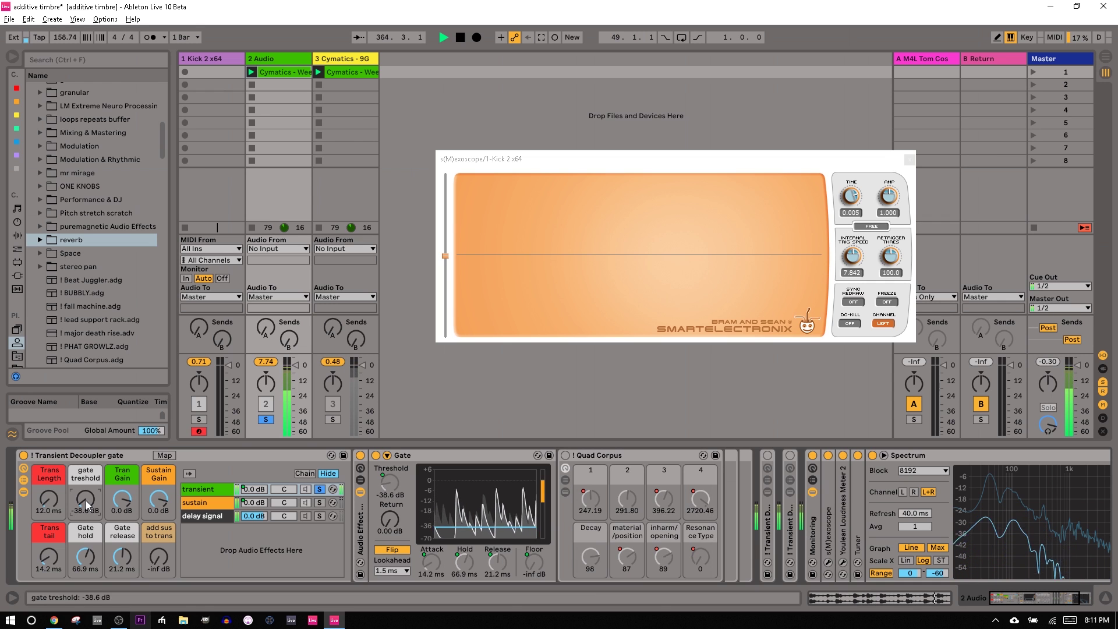
scroll(133, 493, "up", 6)
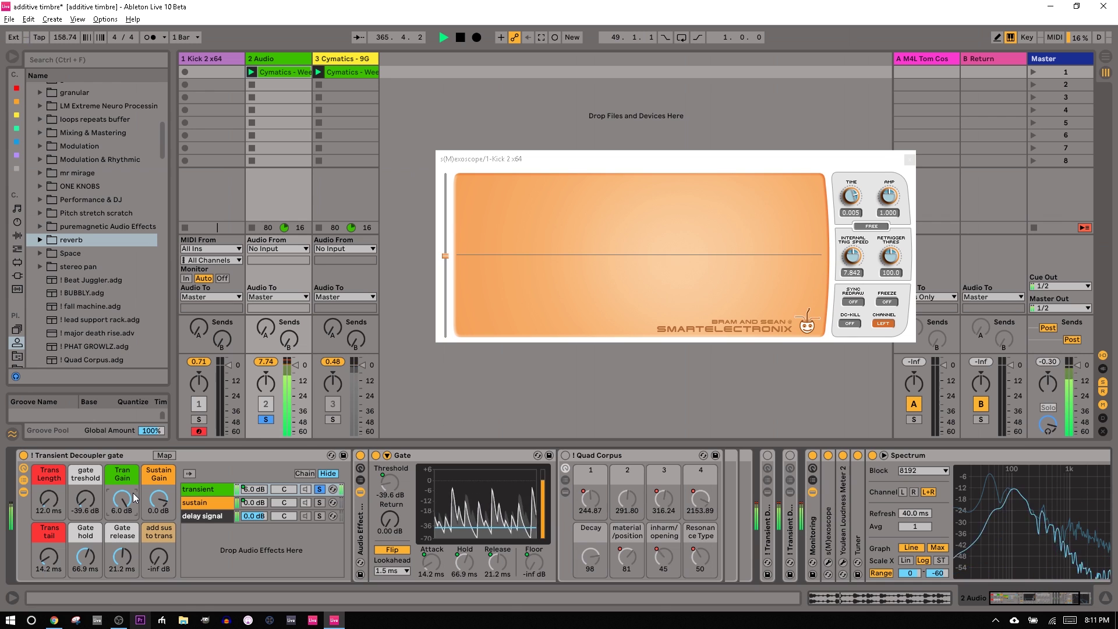
- Reset the transient gain to 0.0 dB and stop playback
left_click(128, 503)
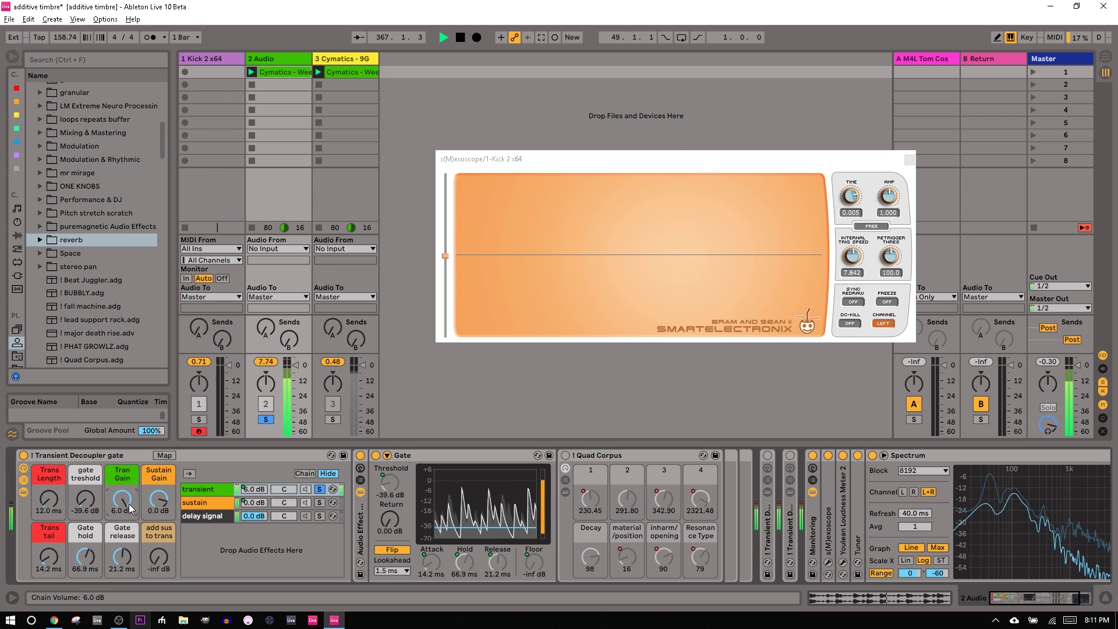
mouse_move(128, 505)
left_mouse_down()
mouse_move(128, 530)
mouse_move(128, 518)
left_mouse_up()
key("space")
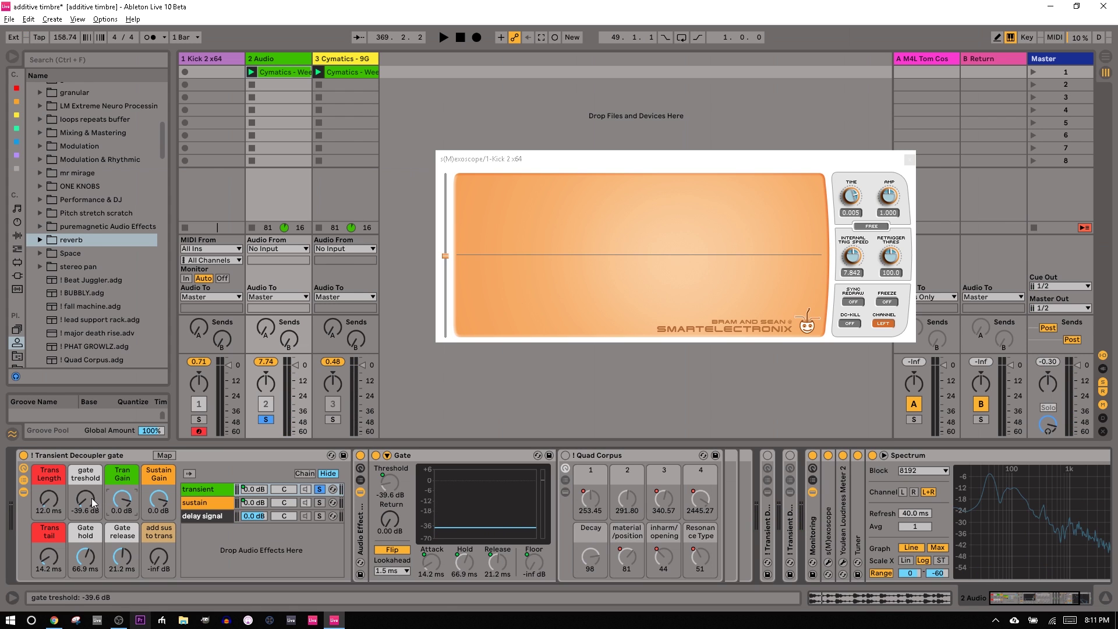
- Audition the gate threshold at -2.47 dB and -17.4 dB, set it to -20.6 dB and stop playback
left_click_drag(86, 499, 91, 504)
key("space")
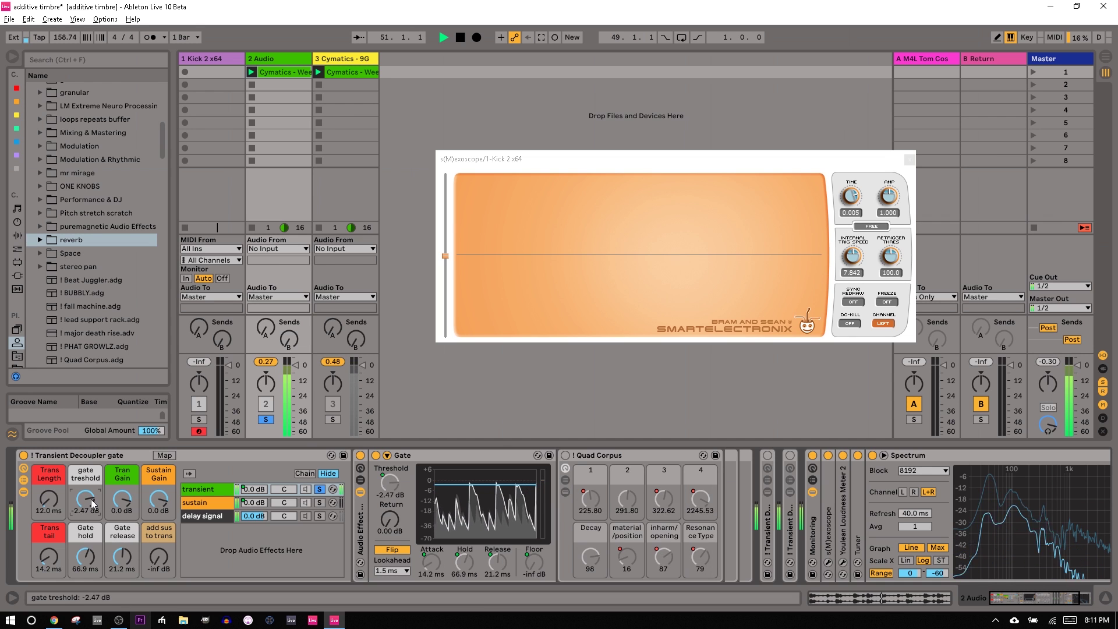
key("space")
left_click_drag(92, 508, 91, 539)
key("space")
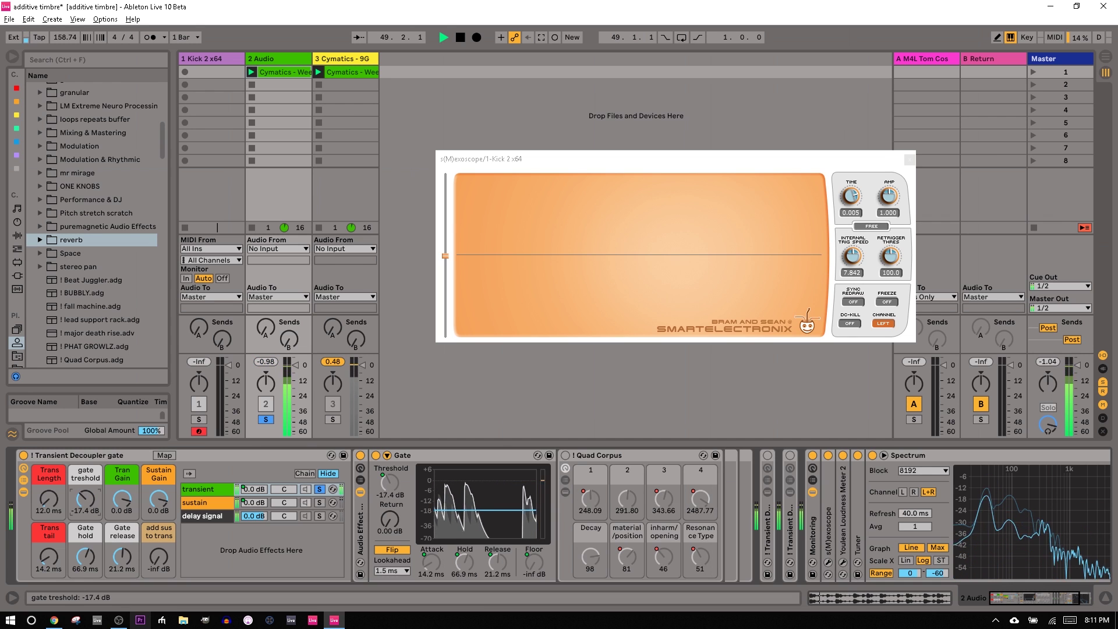
left_click_drag(85, 498, 85, 495)
key("space")
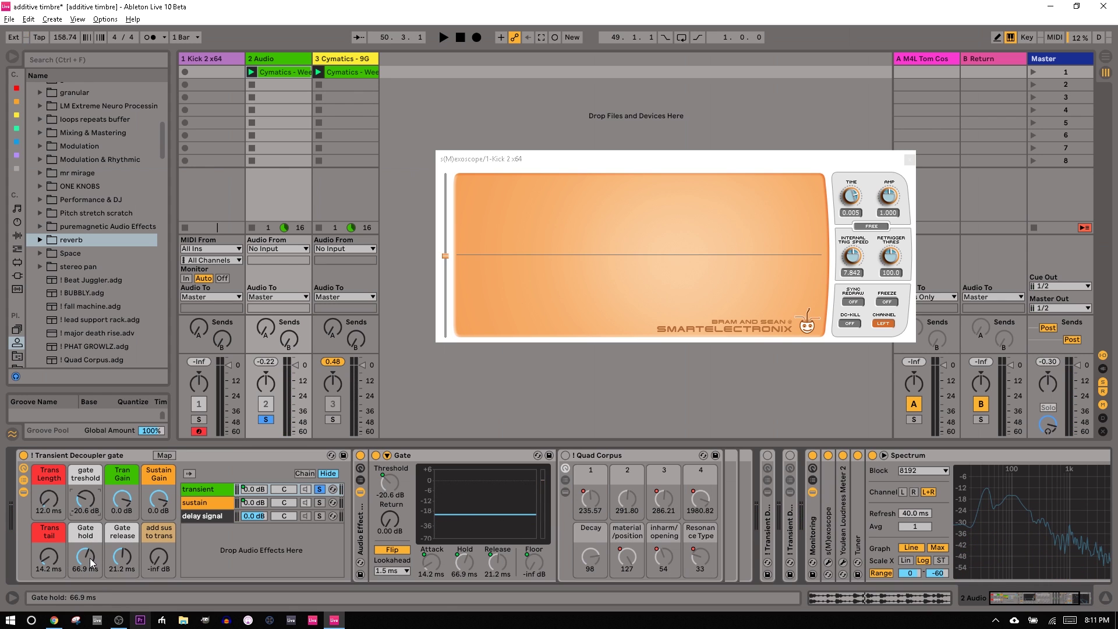
- Set the gate hold to 70.9 ms and the gate release to 0.10 ms while listening to playback
left_click_drag(90, 558, 89, 546)
key("space")
mouse_move(85, 556)
left_mouse_down()
mouse_move(110, 579)
mouse_move(85, 544)
mouse_move(86, 568)
left_mouse_up()
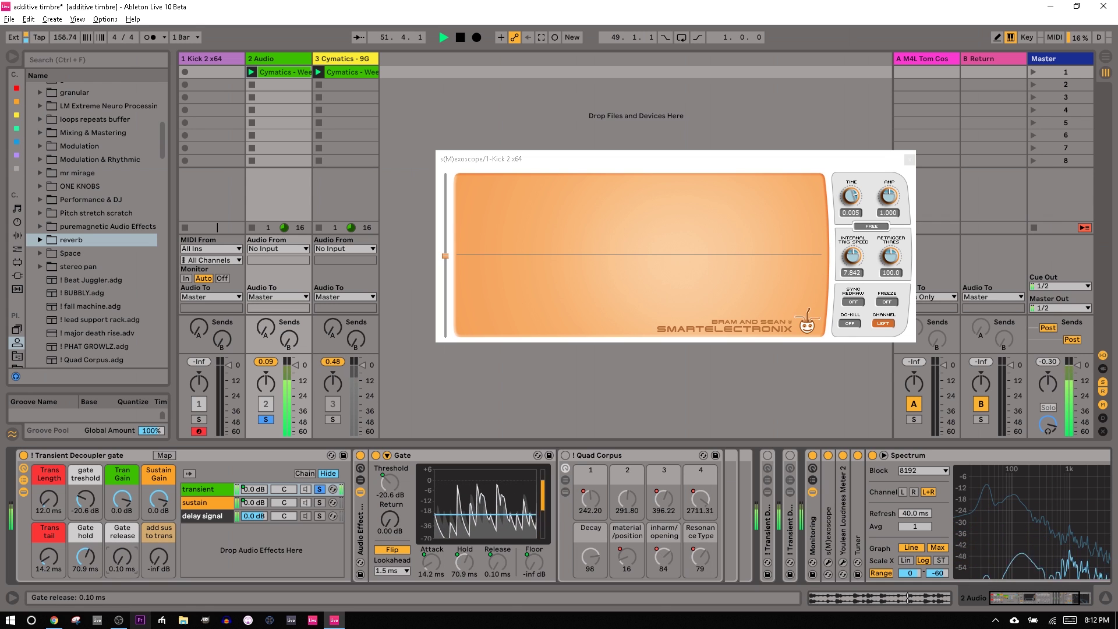
- Shorten the transient length to 1.00 ms and the transient tail to 0.02 ms, and audition the result
key("space")
left_click_drag(49, 498, 49, 574)
key("space")
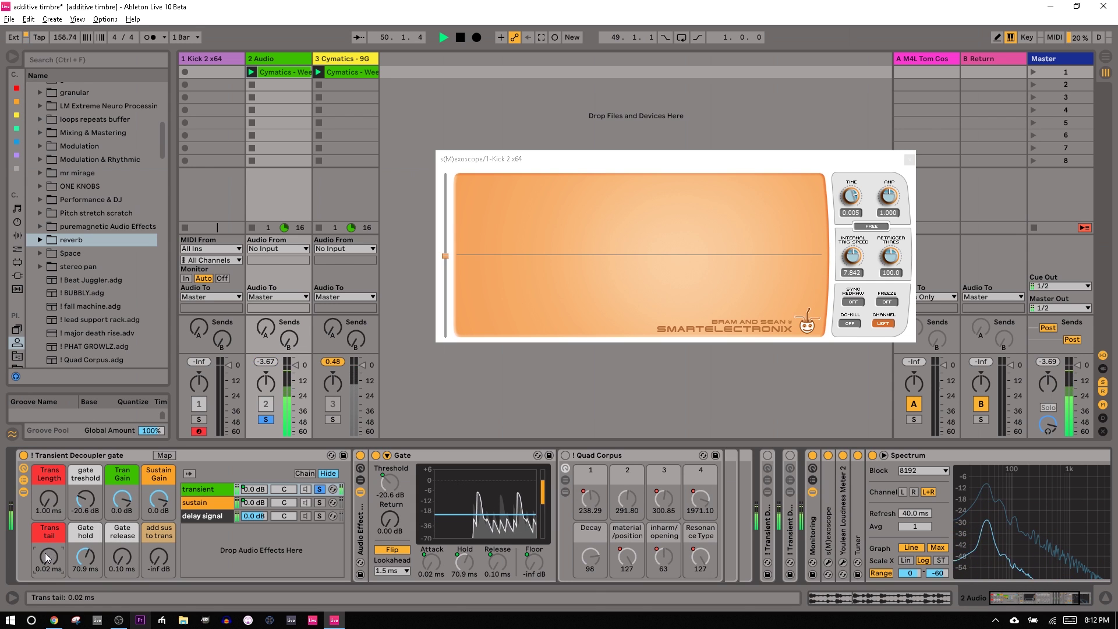
key("space")
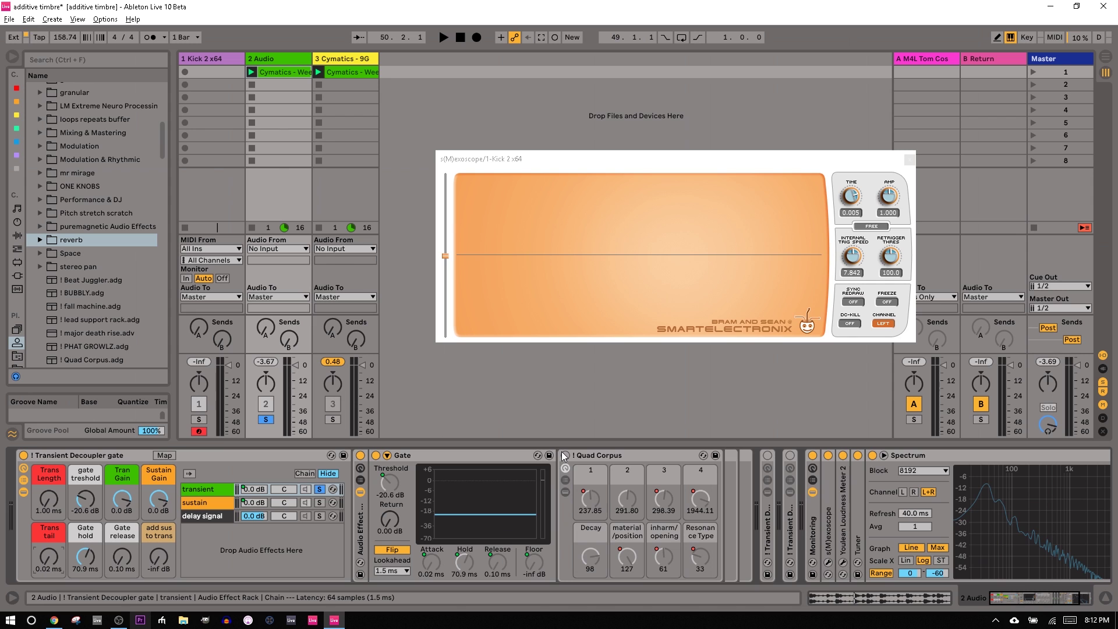
- Enable the Quad Corpus rack on the transient chain and raise the transient tail to 5.92 ms during playback
key("space")
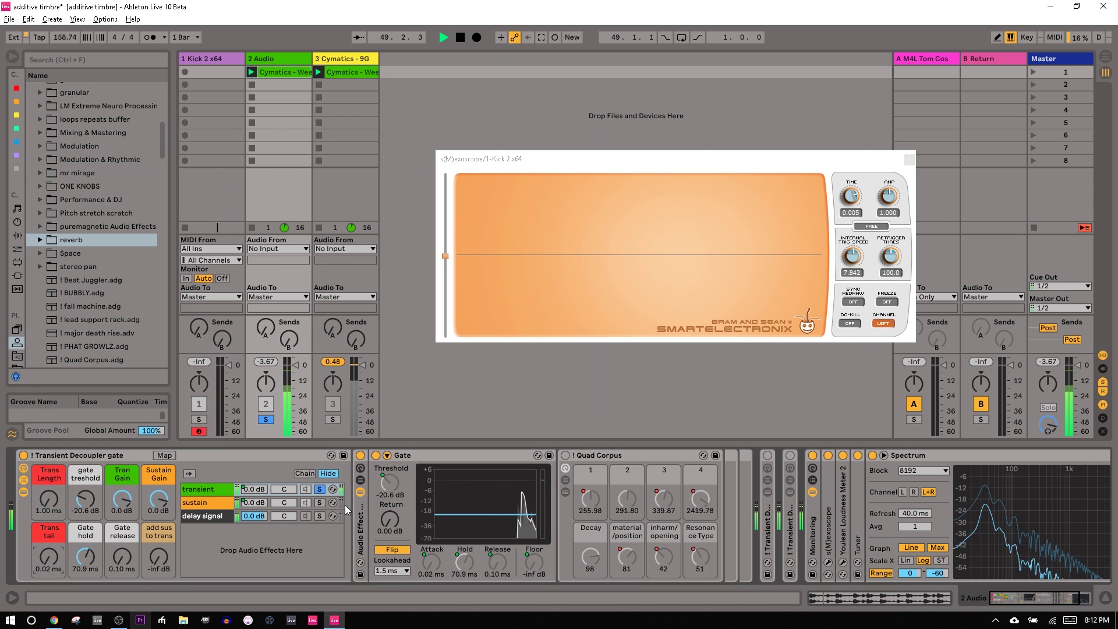
left_click(566, 455)
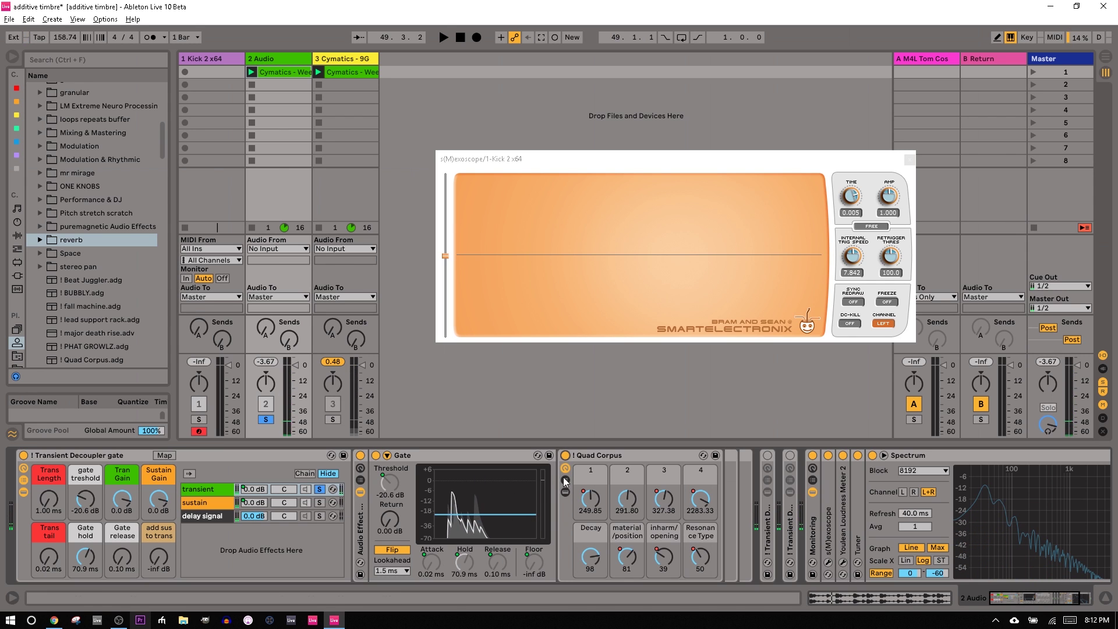
key("space")
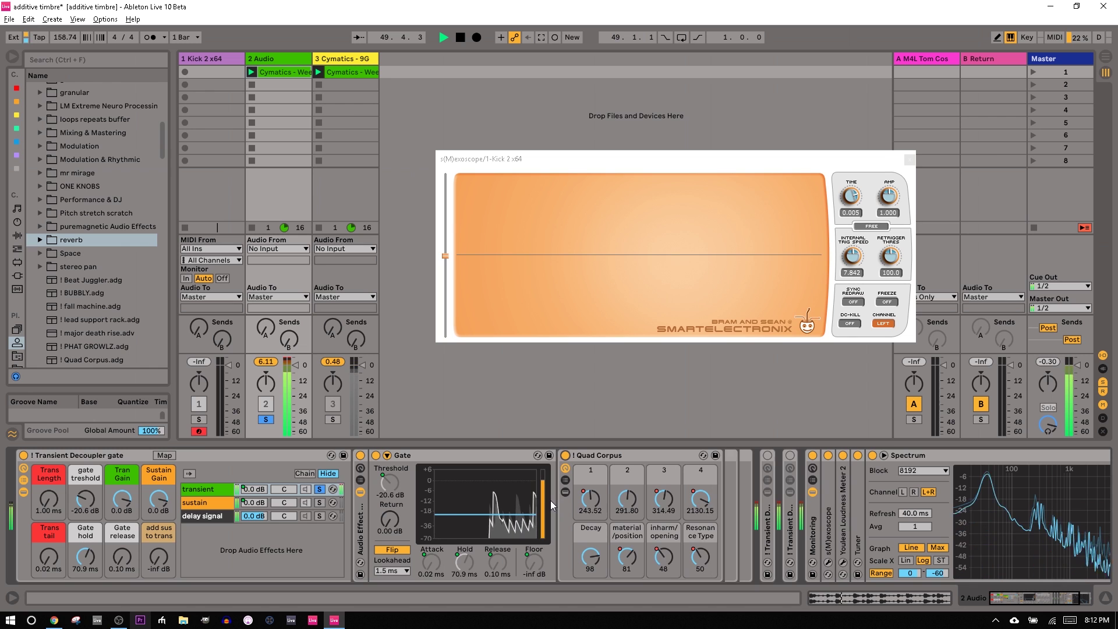
left_click_drag(49, 558, 49, 539)
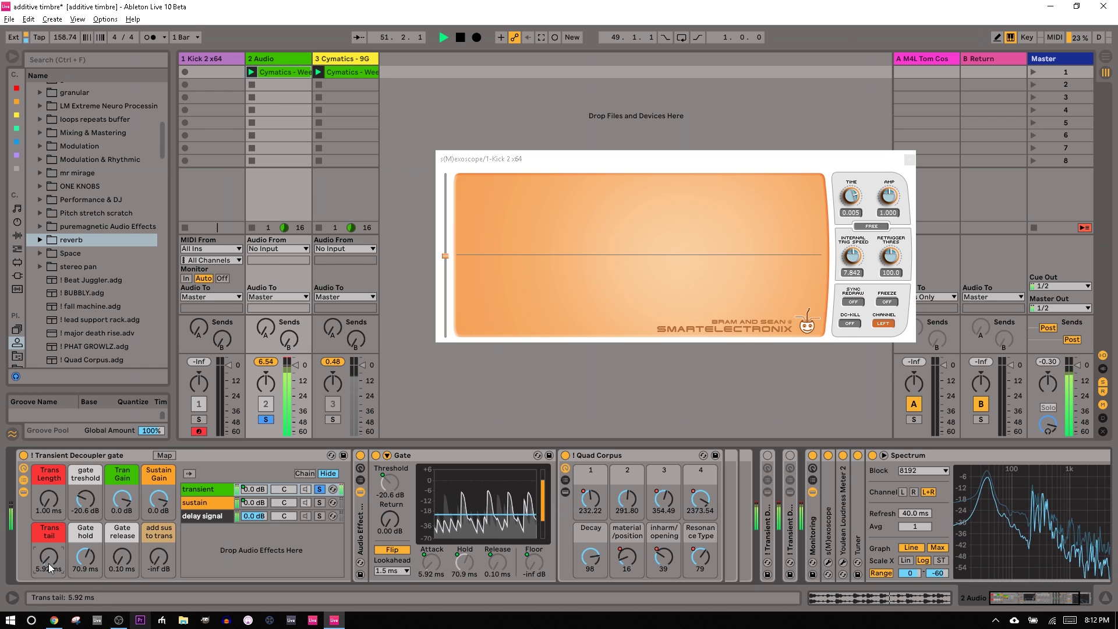
key("space")
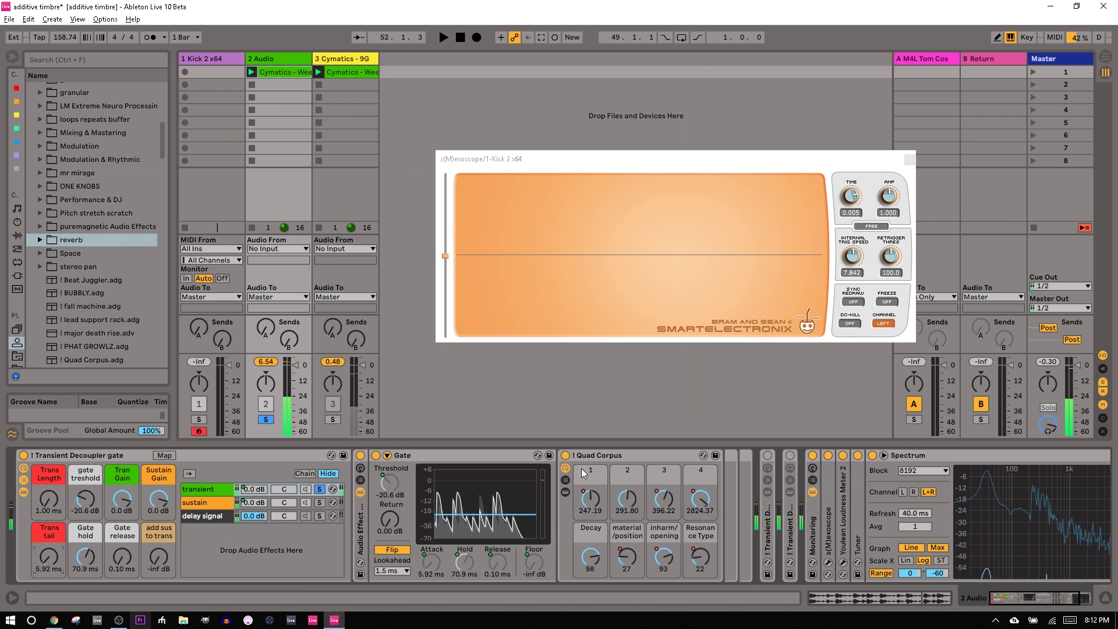
- Show the Quad Corpus rack's chains and the first chain's Corpus device, and set the gate threshold to -43.6 dB during playback
left_click(570, 480)
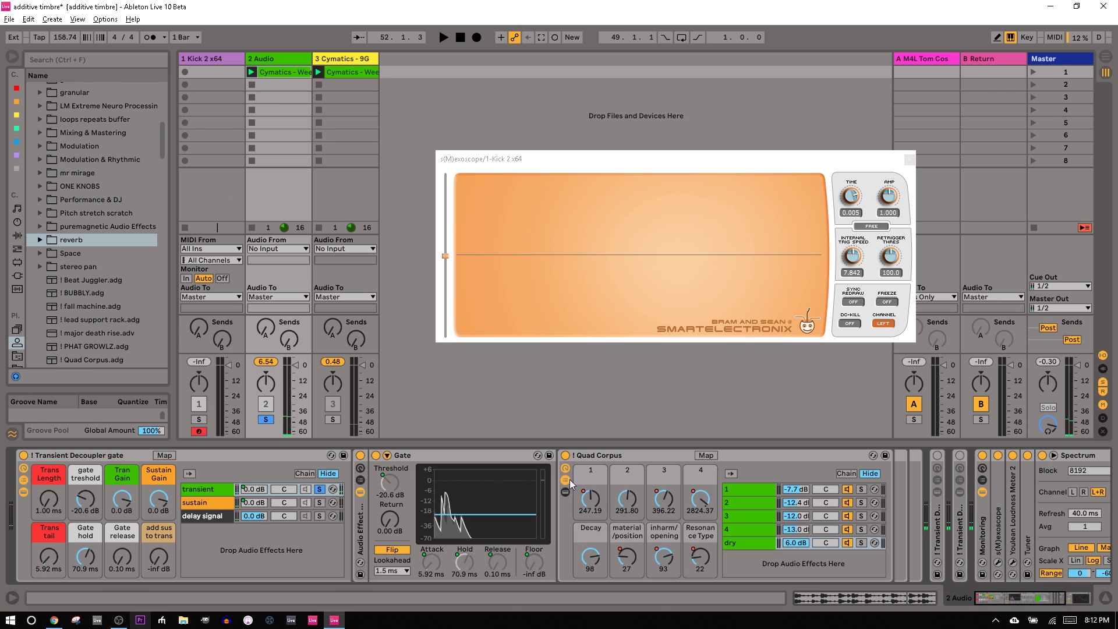
left_click(757, 488)
left_click_drag(1034, 597, 1019, 603)
key("space")
left_click_drag(87, 501, 89, 511)
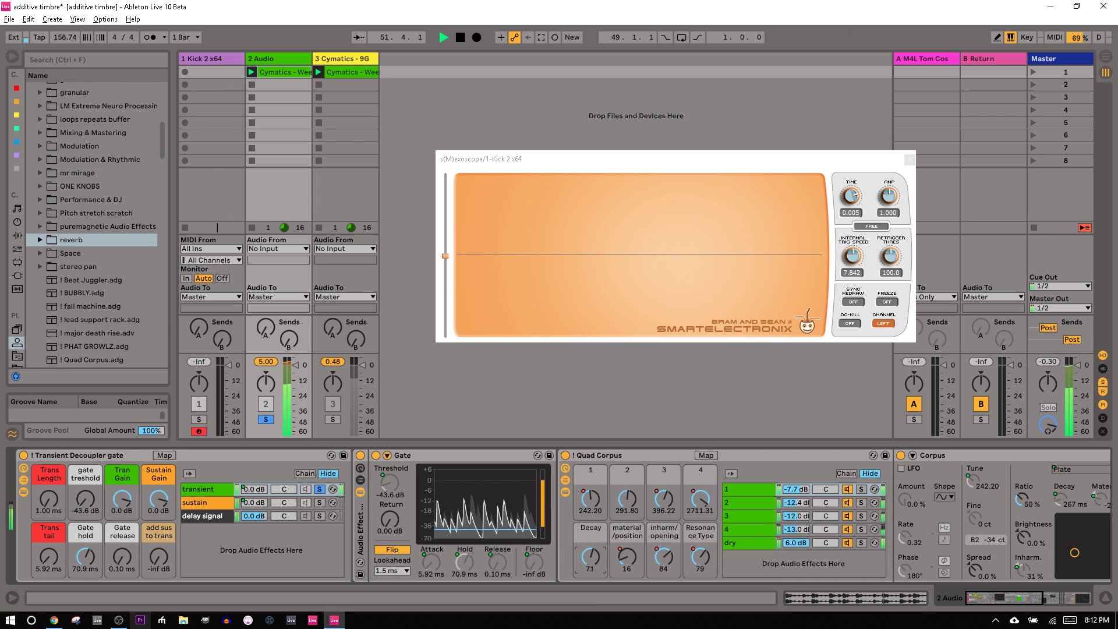
key("space")
- Unsolo the transient chain, audition it together with the sustain, and disable the Quad Corpus rack
left_click(318, 490)
key("space")
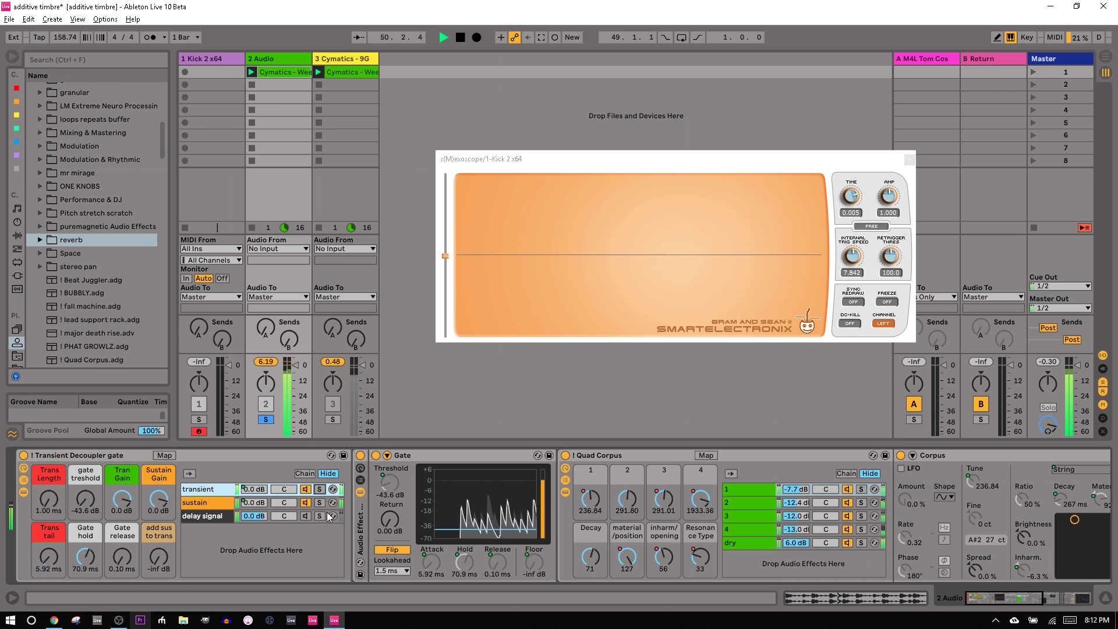
left_click(566, 455)
key("space")
- Move the folded Quad Corpus rack out of the transient chain to after the gate rack, with transient length 16.7 ms and tail 11.8 ms
double_click(589, 456)
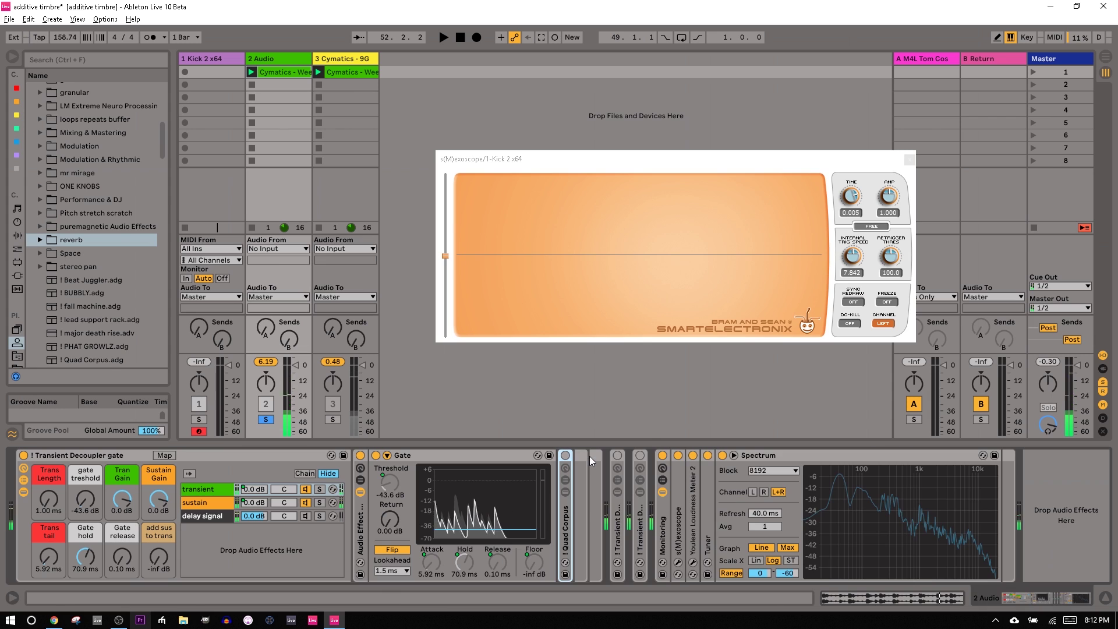
left_click_drag(565, 507, 609, 515)
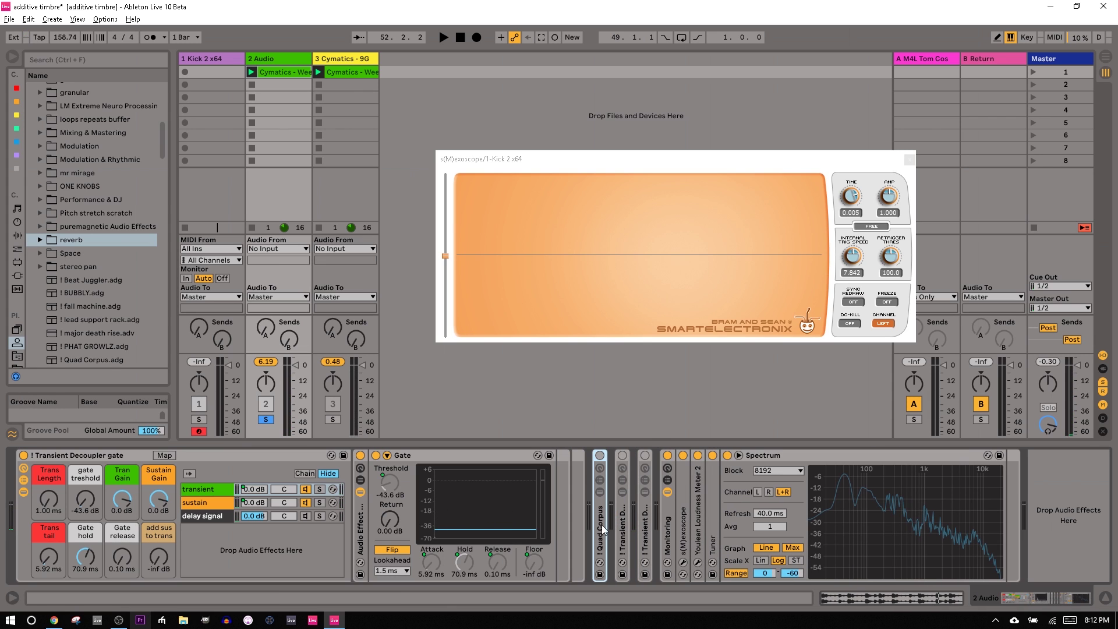
left_click_drag(49, 558, 49, 491)
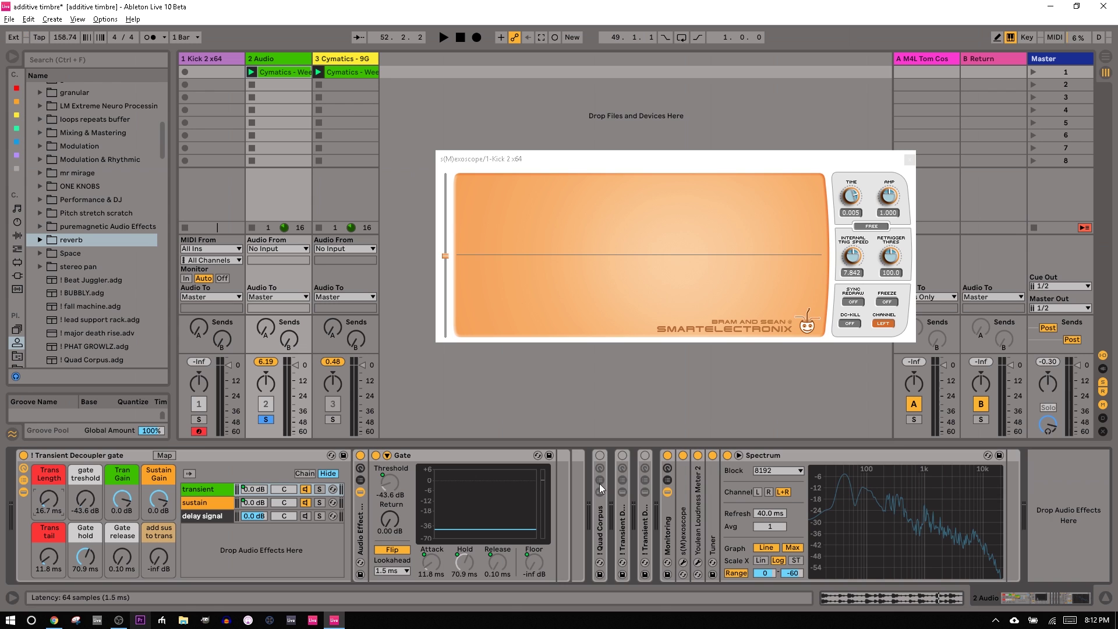
- Audition Quad Corpus on the whole signal, and switch off both it and the Transient Decoupler gate rack
left_click(600, 458)
key("space")
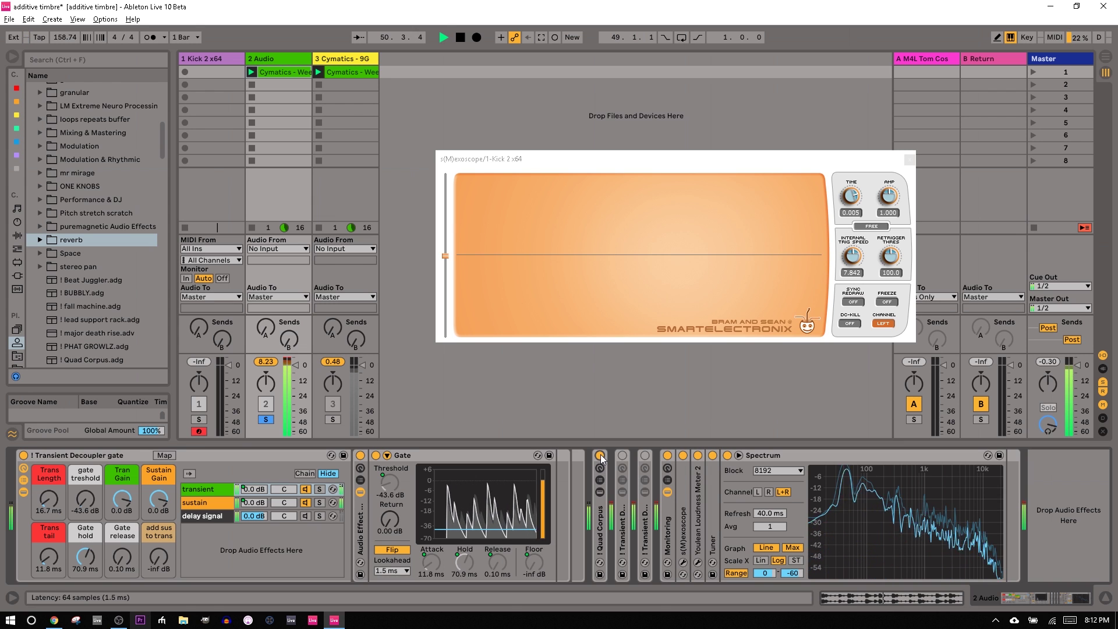
left_click(600, 458)
key("space")
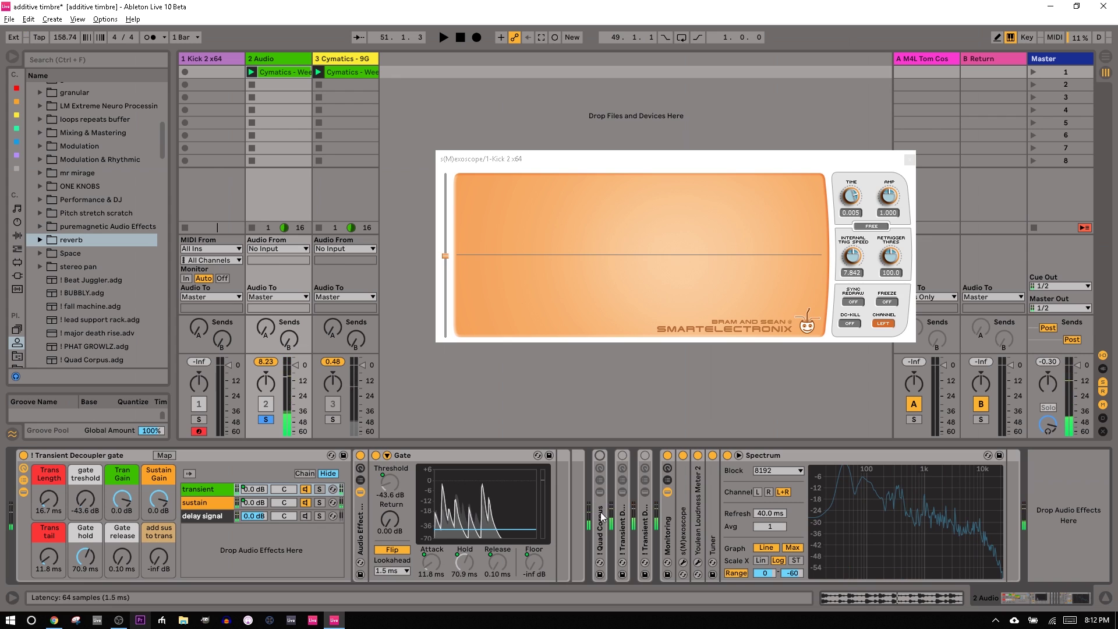
left_click(25, 455)
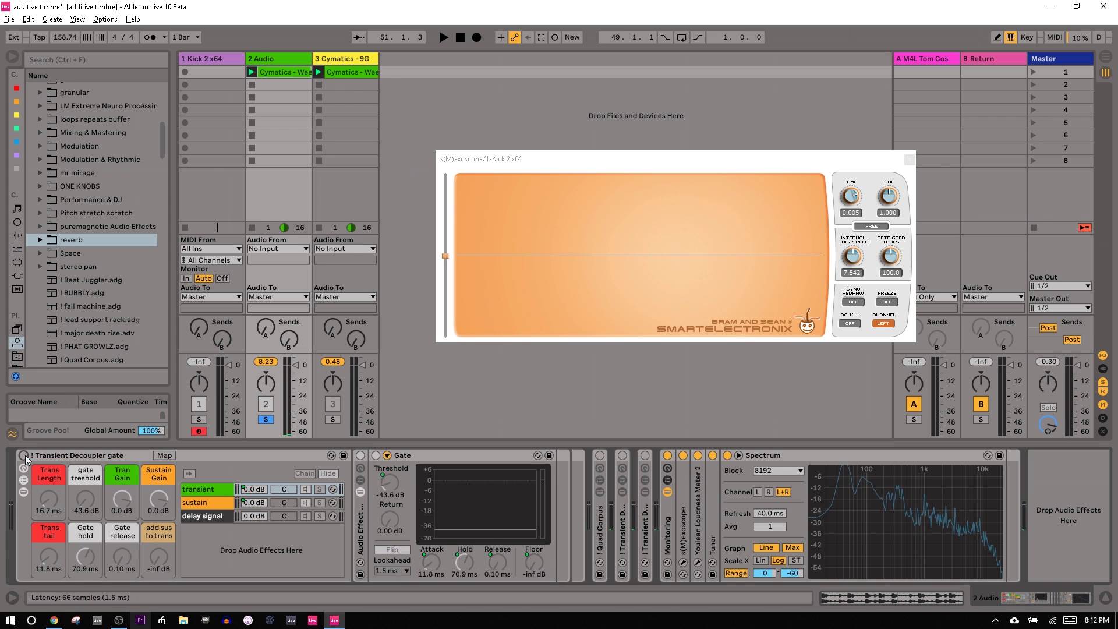